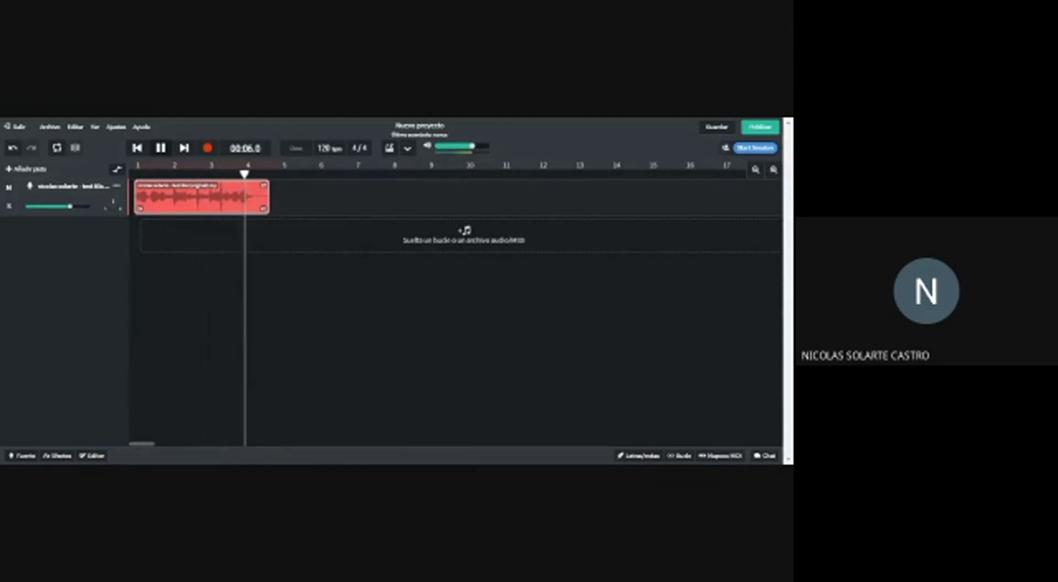
Step: Stop playback of the first vocal clip and place the playhead at the end of that clip
click(192, 313)
click(161, 147)
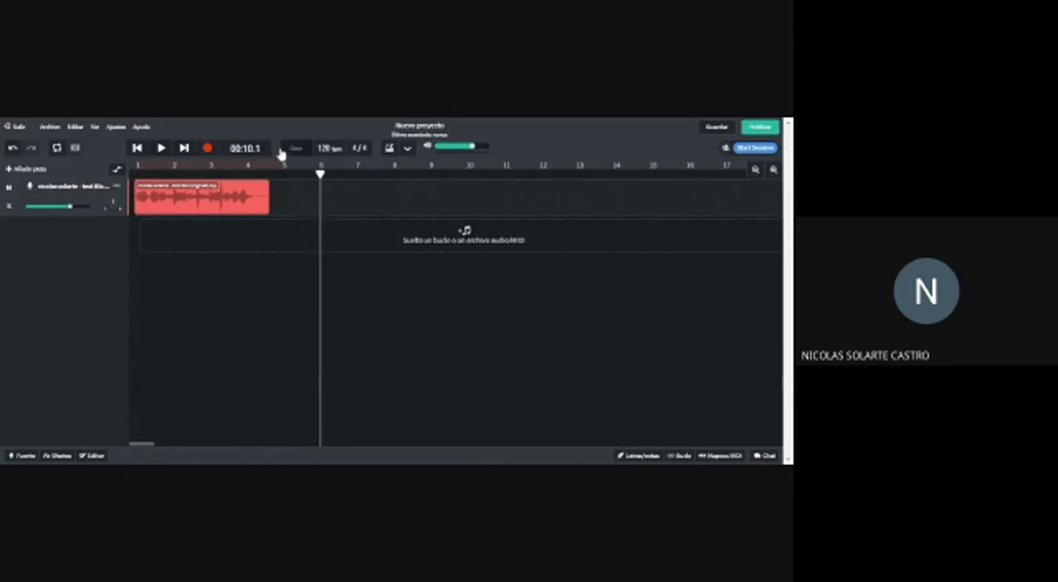
click(253, 194)
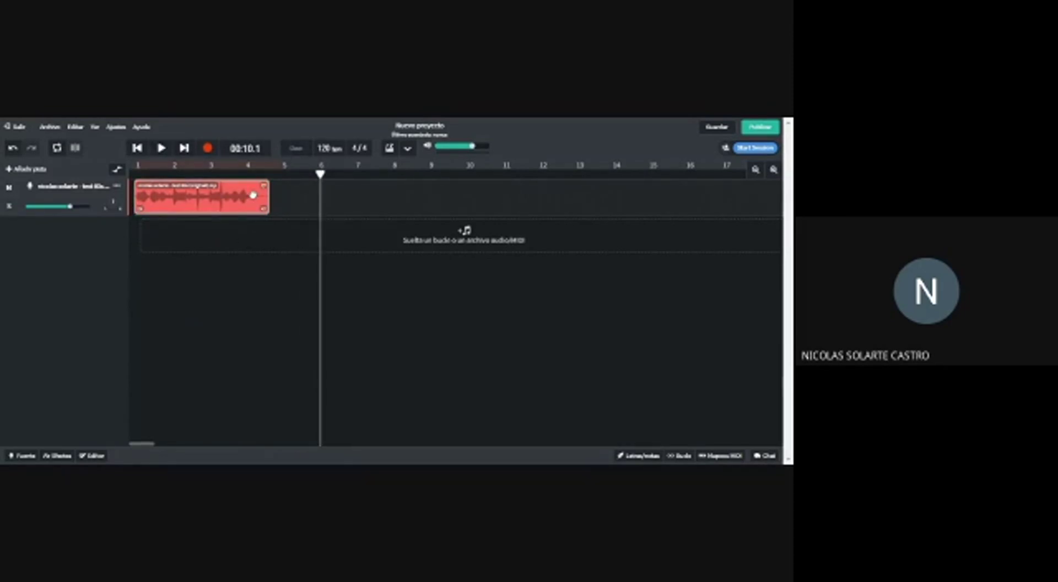
drag(320, 175, 275, 174)
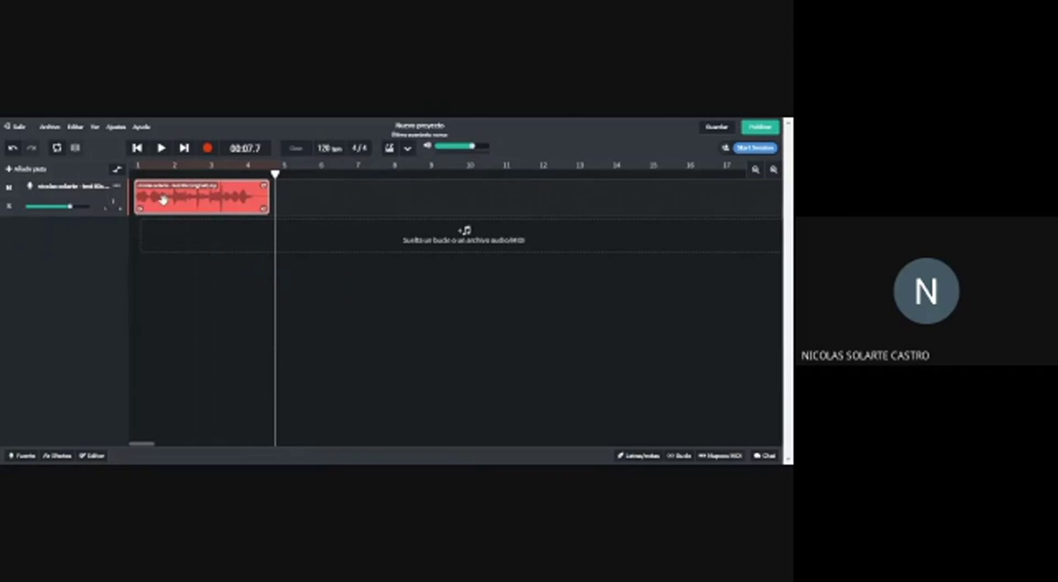
Step: Add a second Voz/Micro track and record a take on it from the start of the project
click(22, 172)
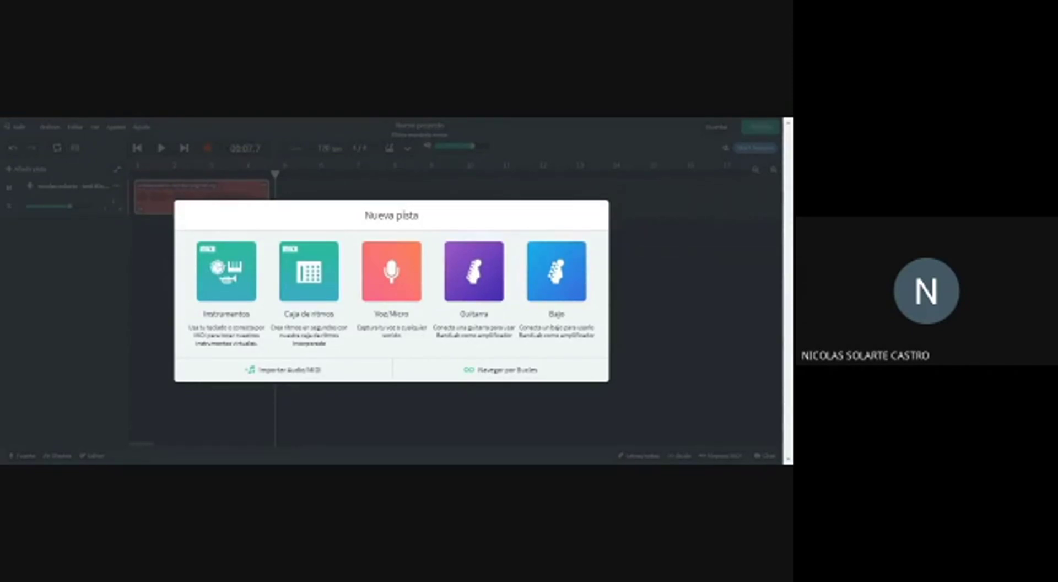
click(392, 269)
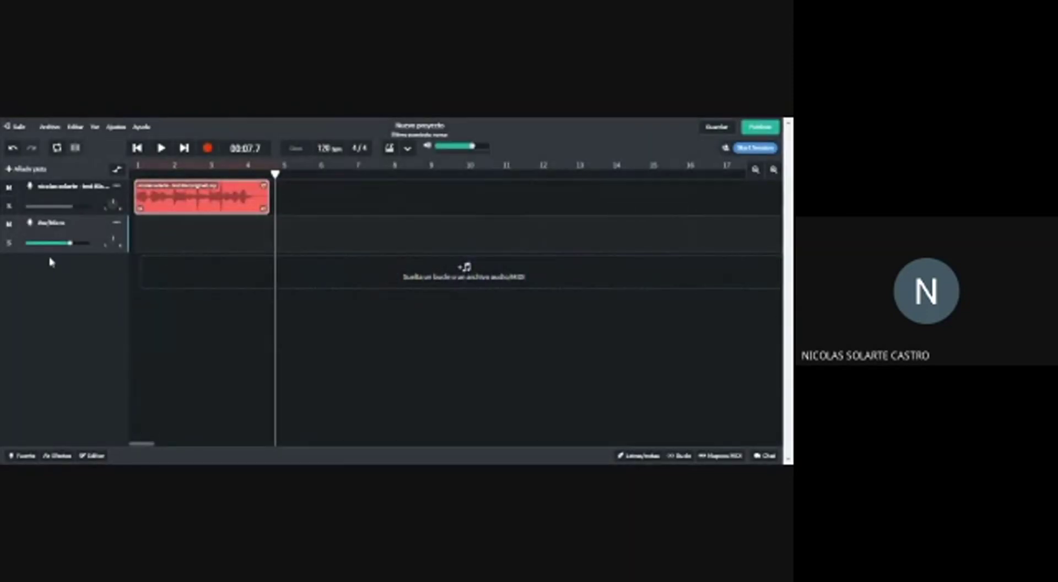
click(140, 240)
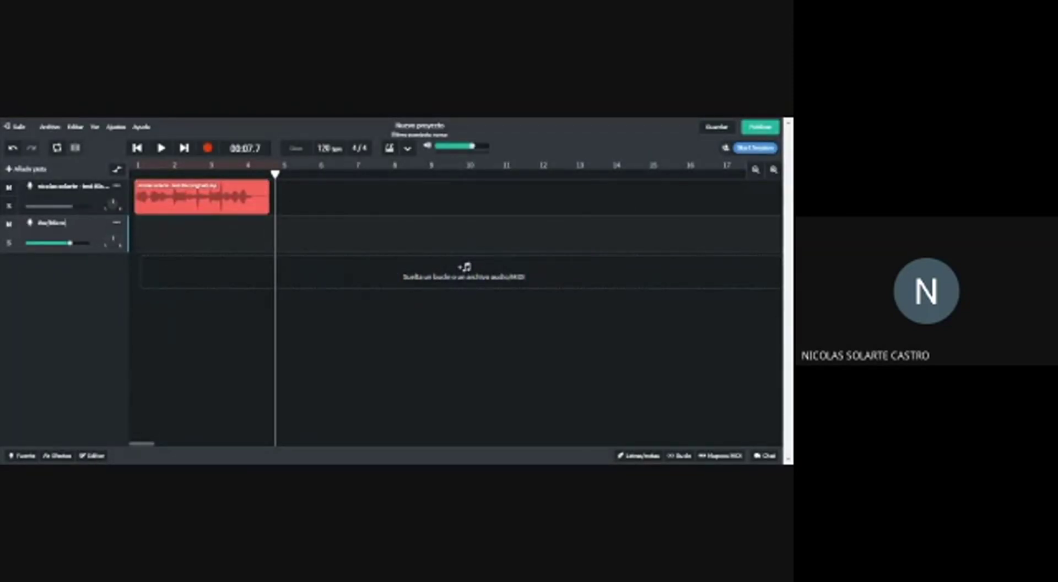
click(134, 174)
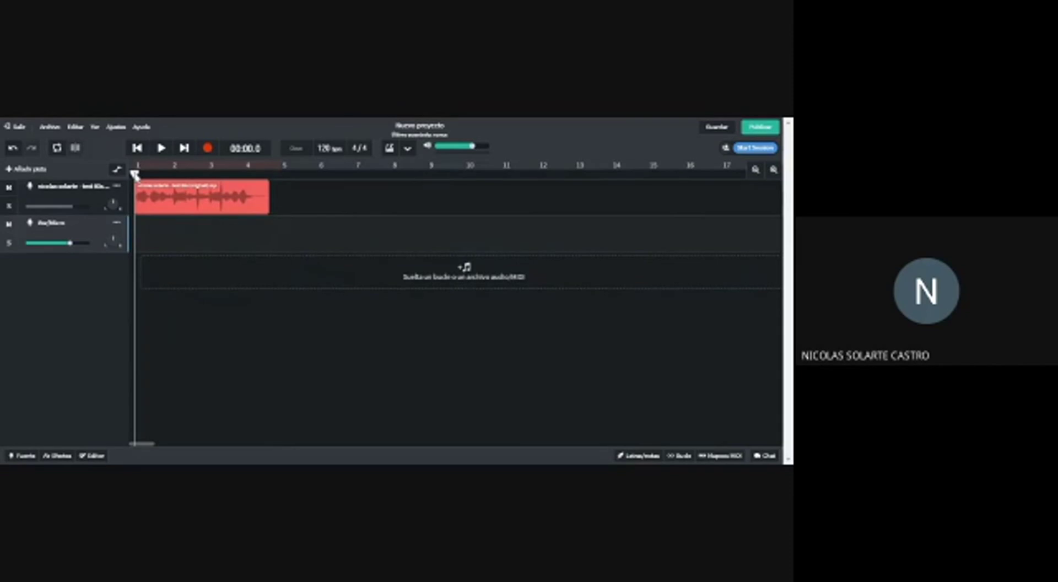
click(207, 147)
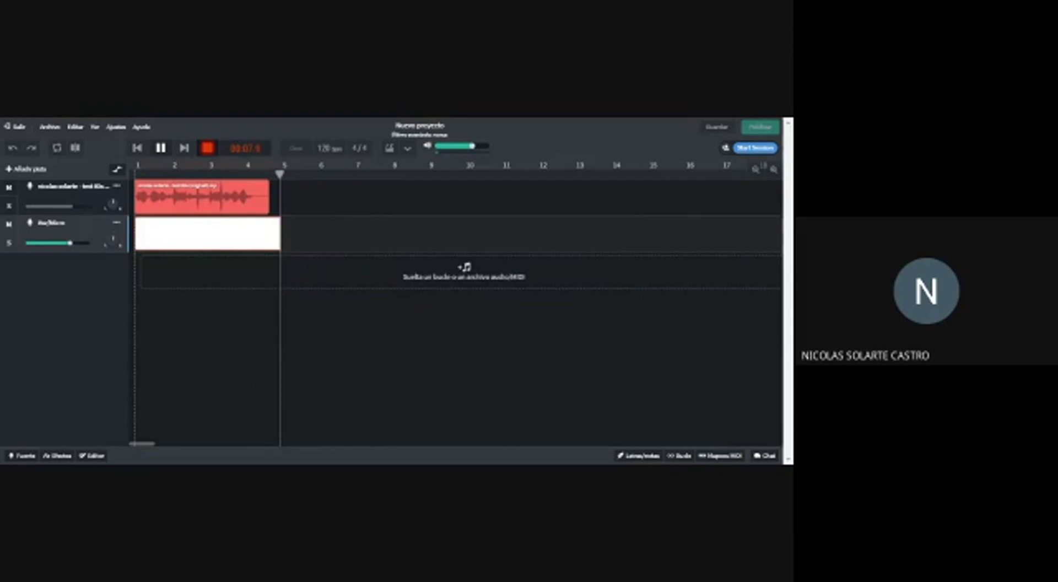
key(space)
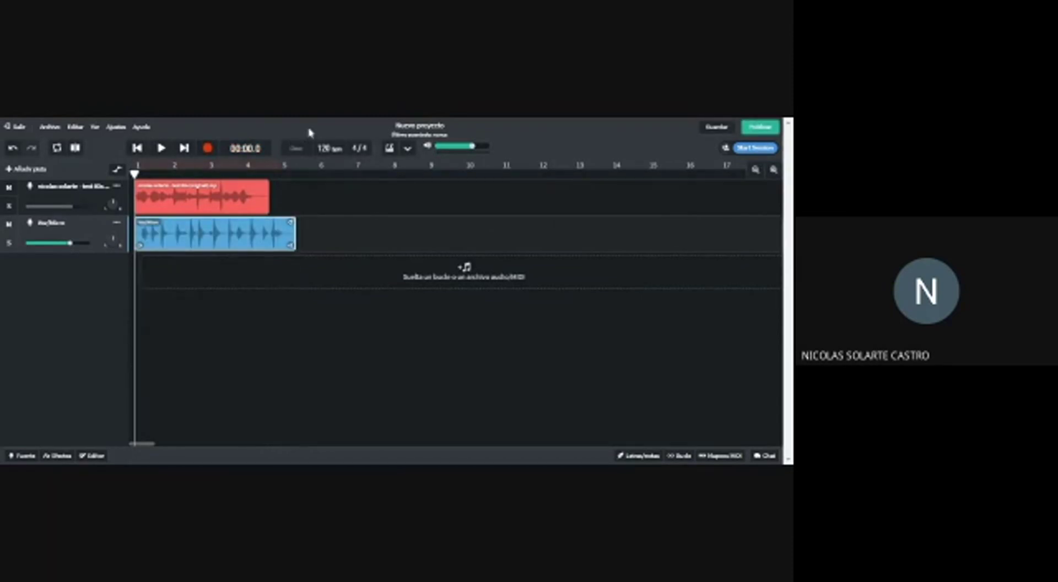
Step: Play both voice tracks together to check their balance, and select the first track
click(160, 152)
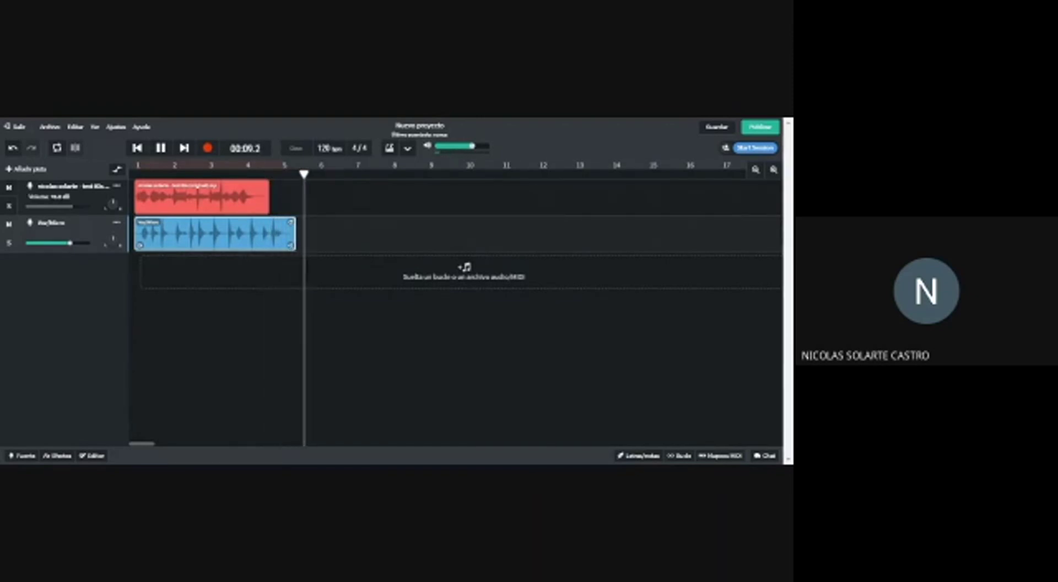
click(91, 201)
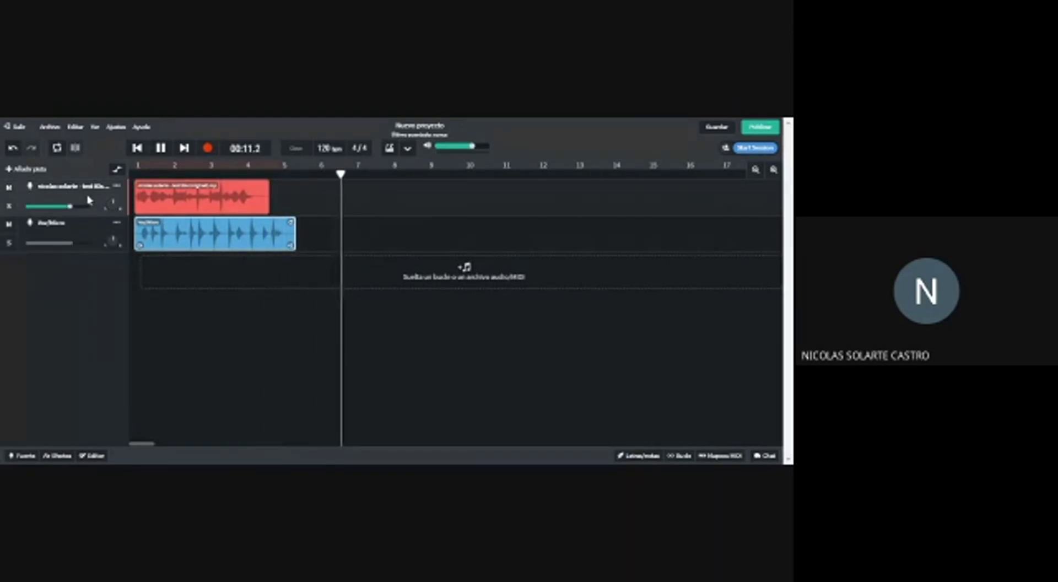
click(161, 148)
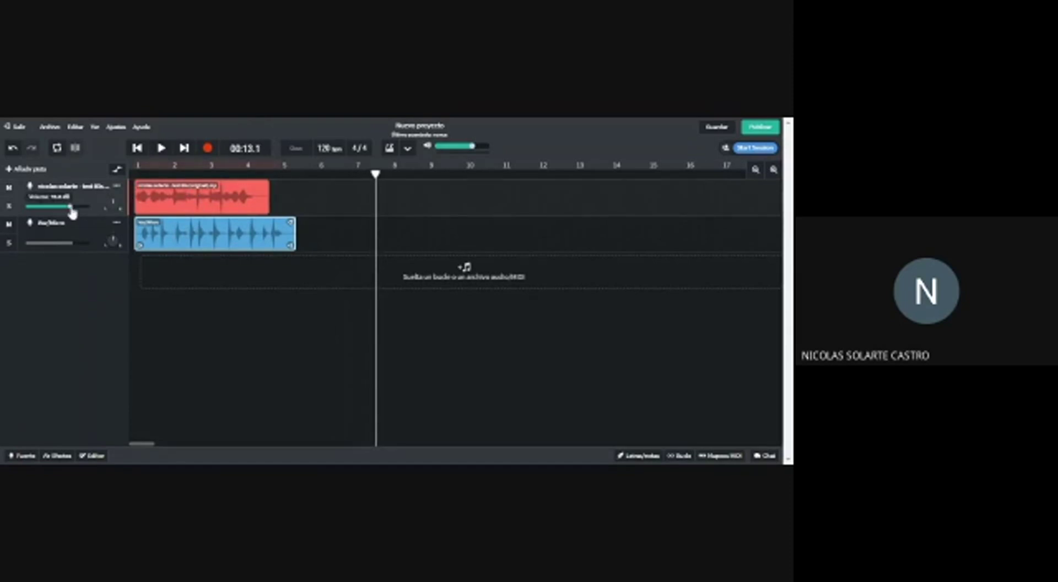
Step: Raise the volume of the Voz/Micro track and lower the volume of the first track
mouse_move(69, 213)
drag(76, 245, 82, 248)
drag(70, 212, 58, 213)
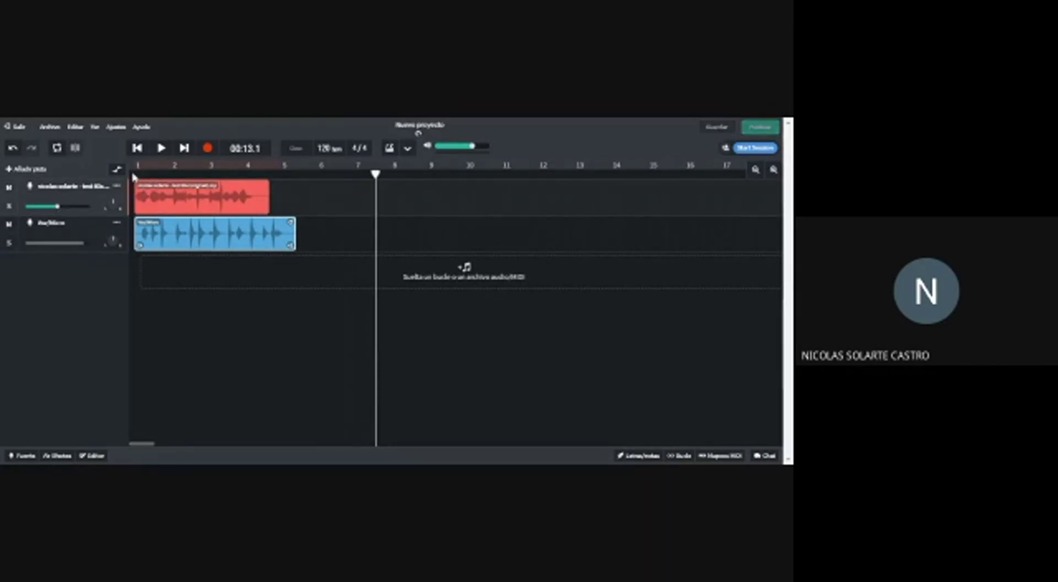
Step: Play the two rebalanced voice tracks from the start of the project
click(134, 175)
click(167, 151)
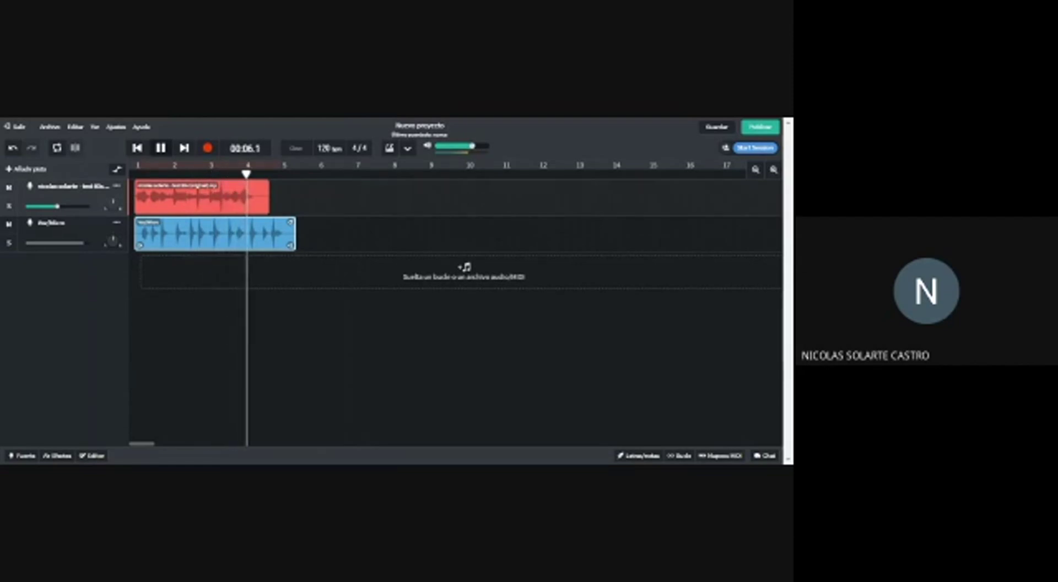
click(164, 149)
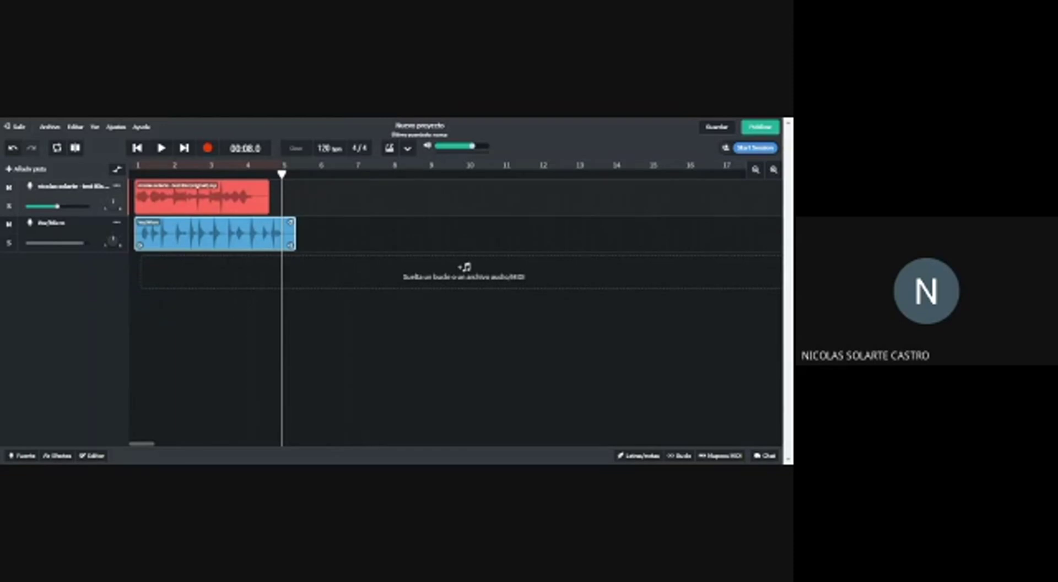
Step: Add a Caja de ritmos track below the voice tracks and select the Voz/Micro track
click(27, 169)
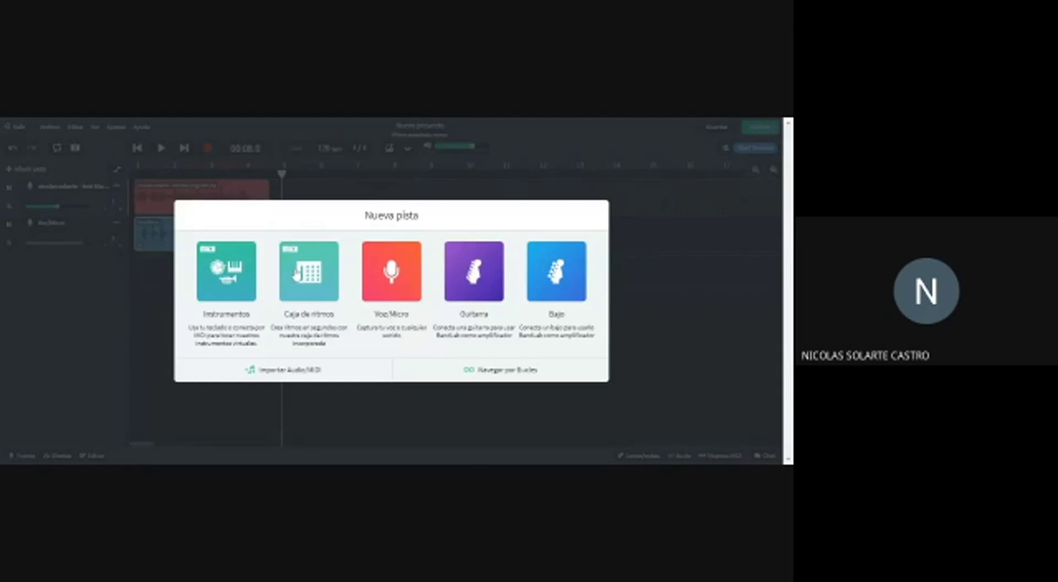
click(296, 273)
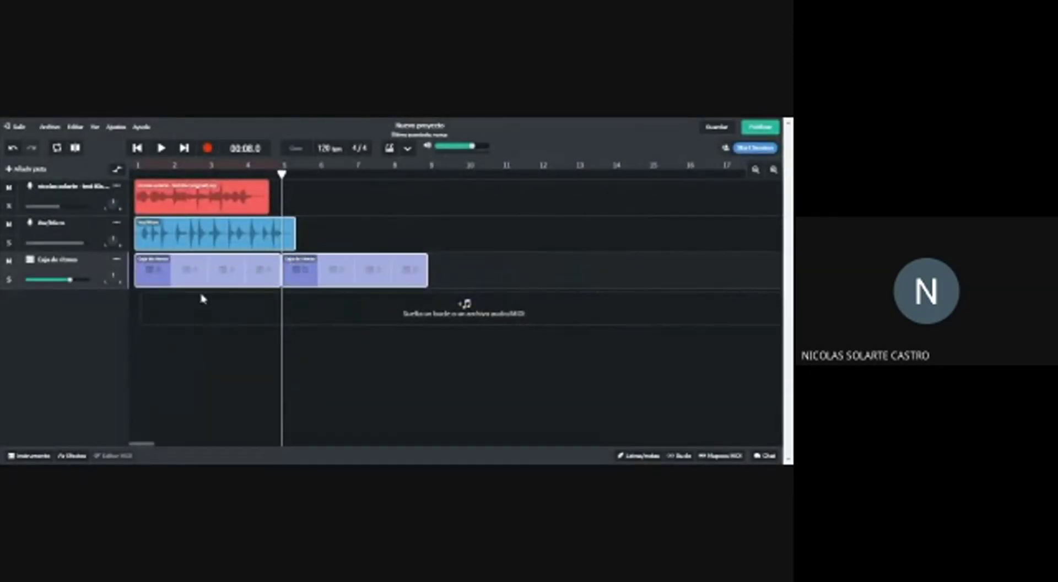
click(158, 236)
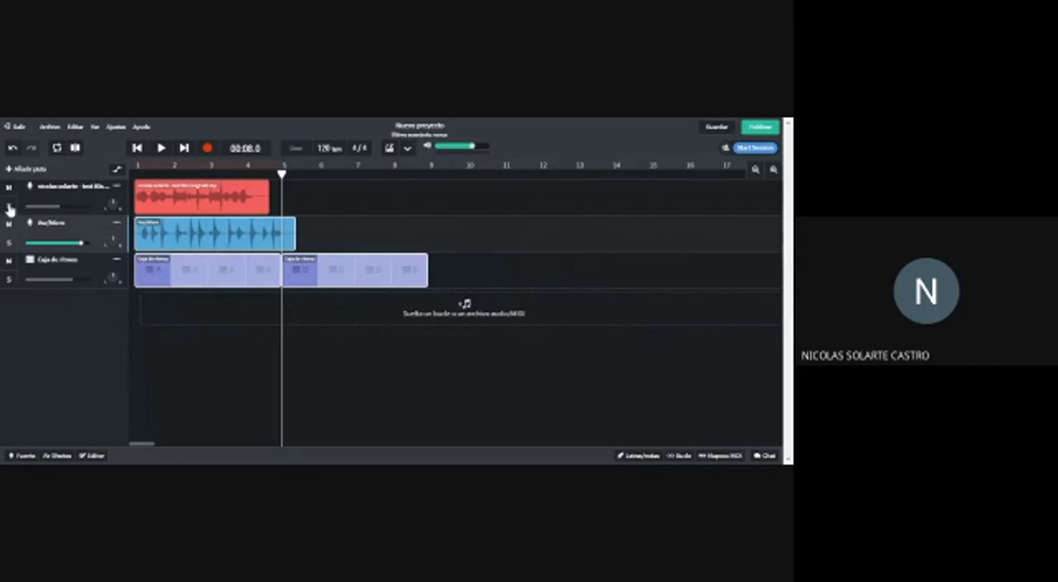
Step: Listen to all three tracks together from the start of the project, including the drum machine
click(161, 148)
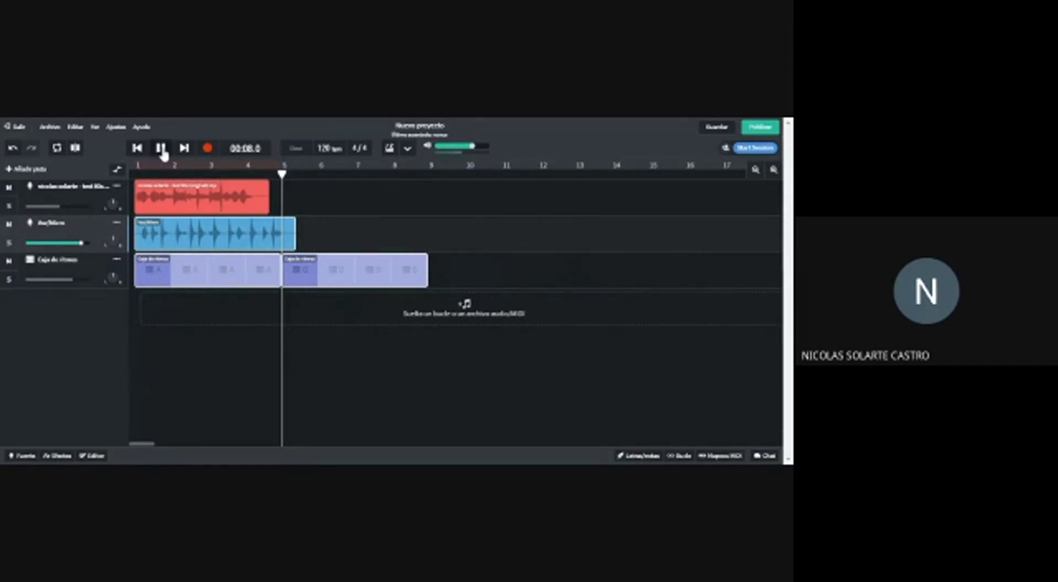
click(162, 148)
click(137, 148)
click(138, 148)
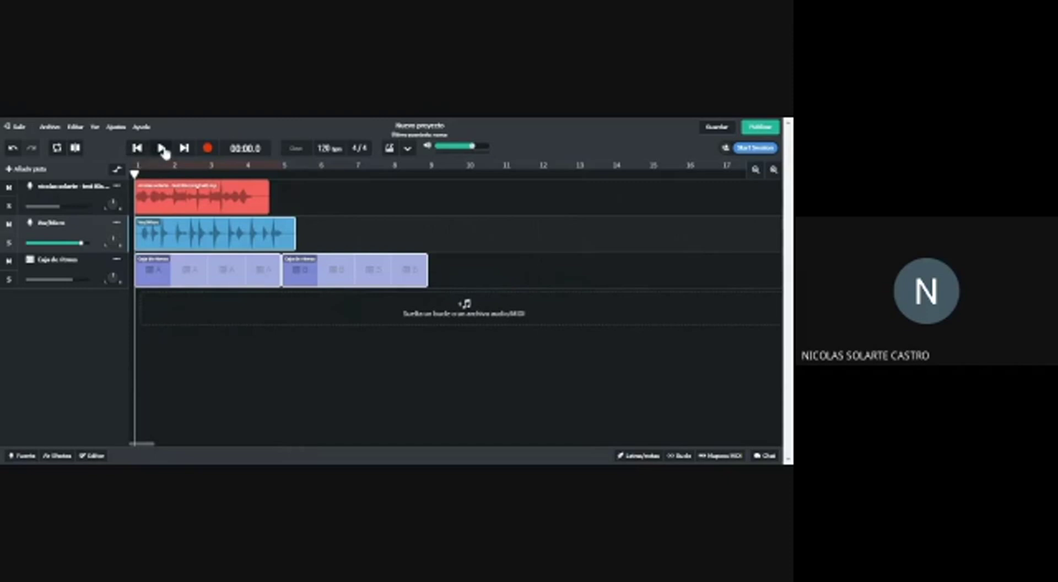
click(162, 150)
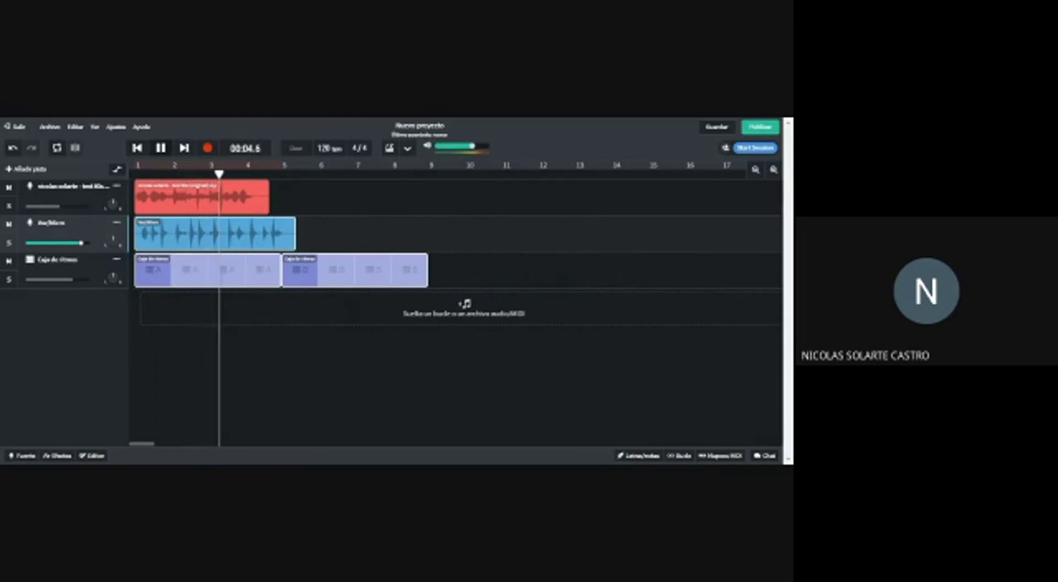
click(162, 150)
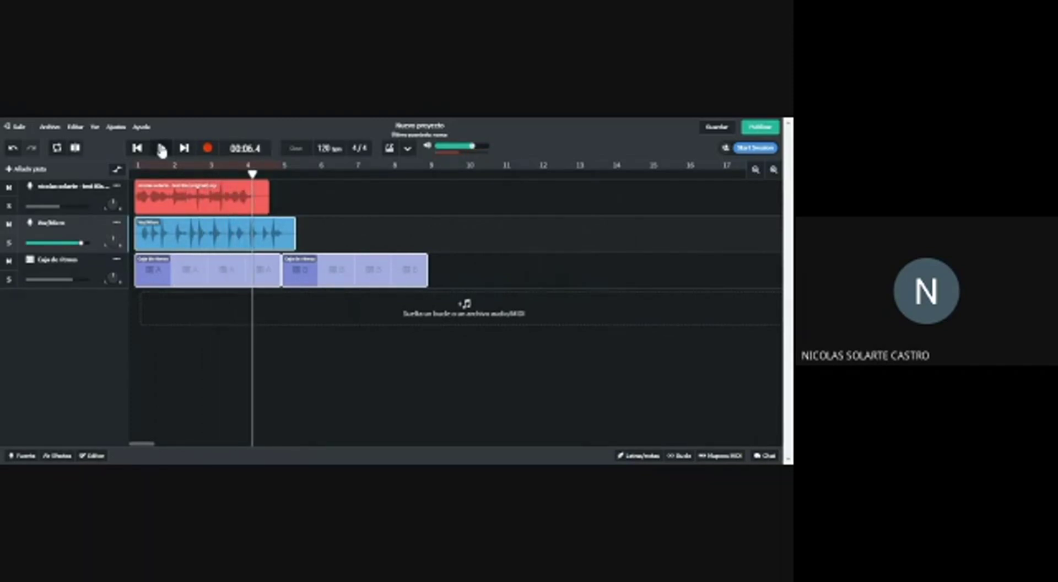
Step: Solo the first voice track, listen to it from the start, and turn solo off again
click(9, 206)
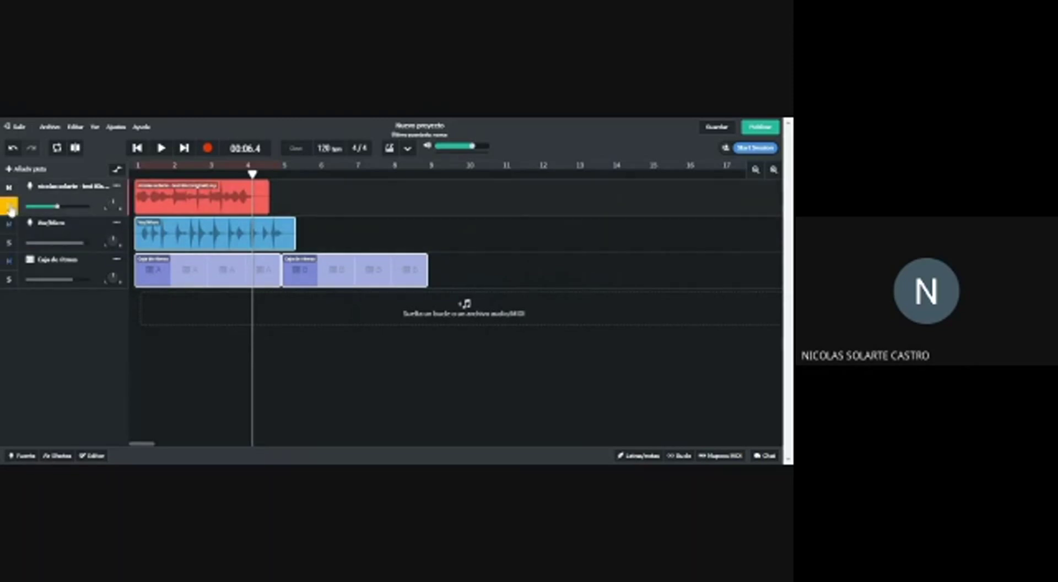
click(138, 148)
click(160, 148)
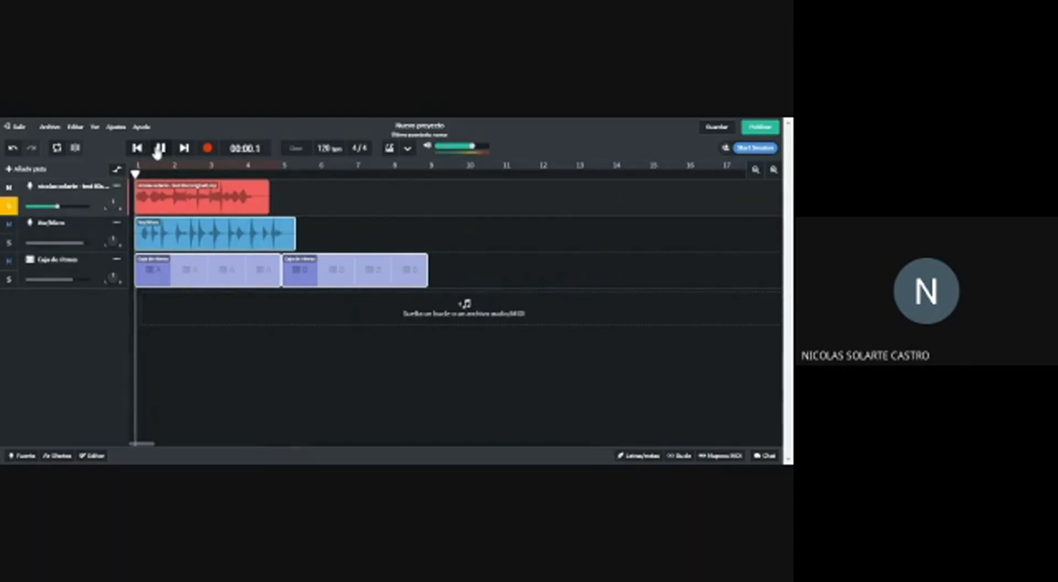
click(160, 148)
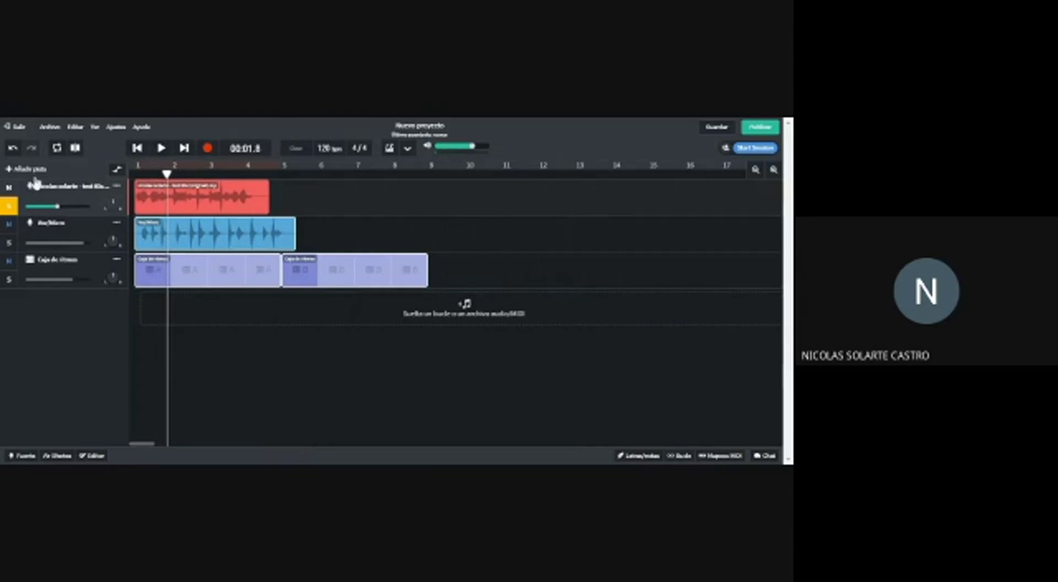
click(11, 209)
Step: Mute the Voz/Micro track and play the remaining tracks from the start of the project
click(141, 150)
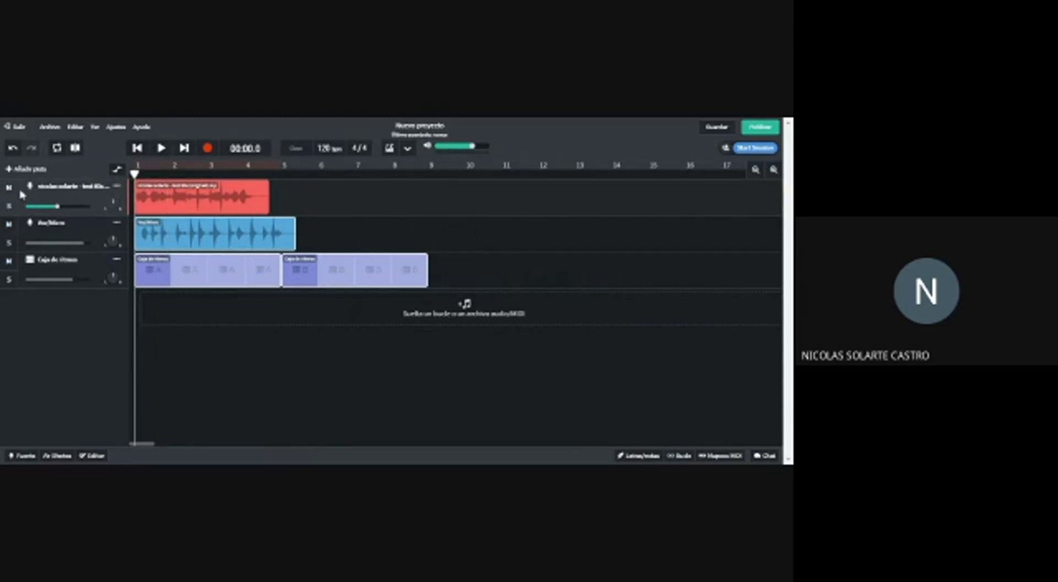
click(9, 225)
click(161, 148)
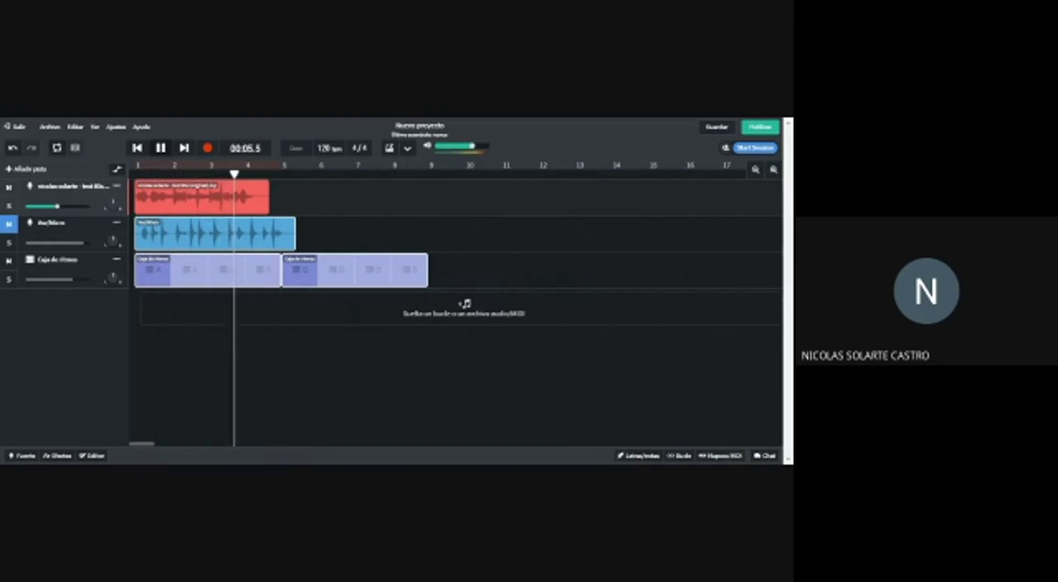
click(161, 148)
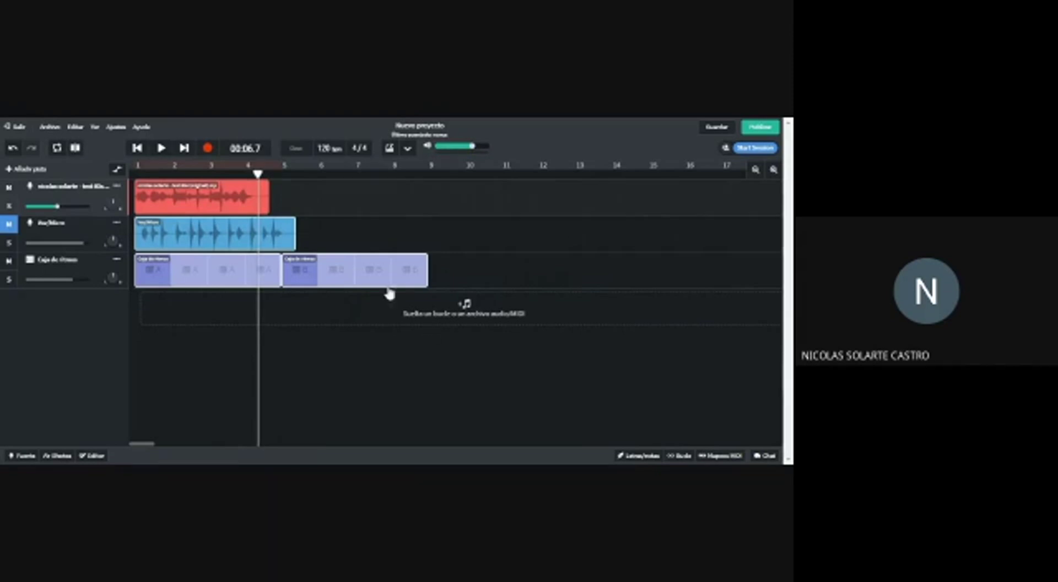
Step: Open and close the MIDI editor for the second drum machine clip, and select the first one
click(379, 274)
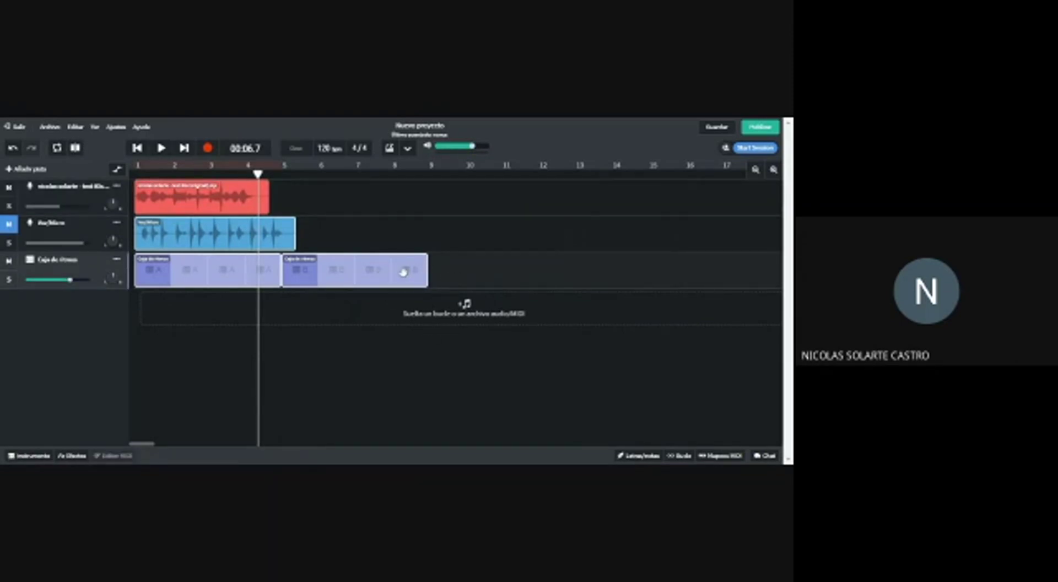
click(287, 272)
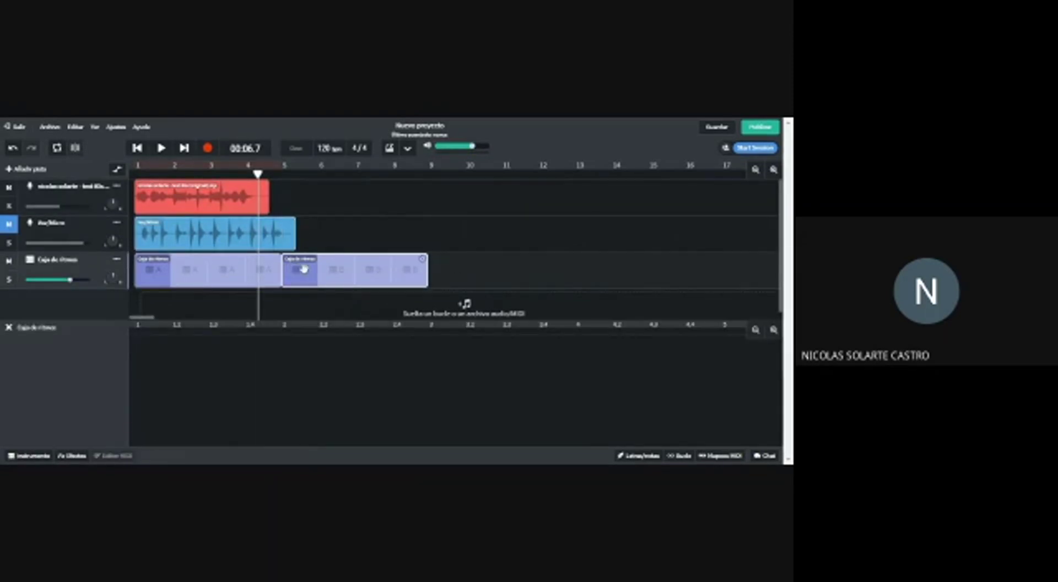
click(165, 273)
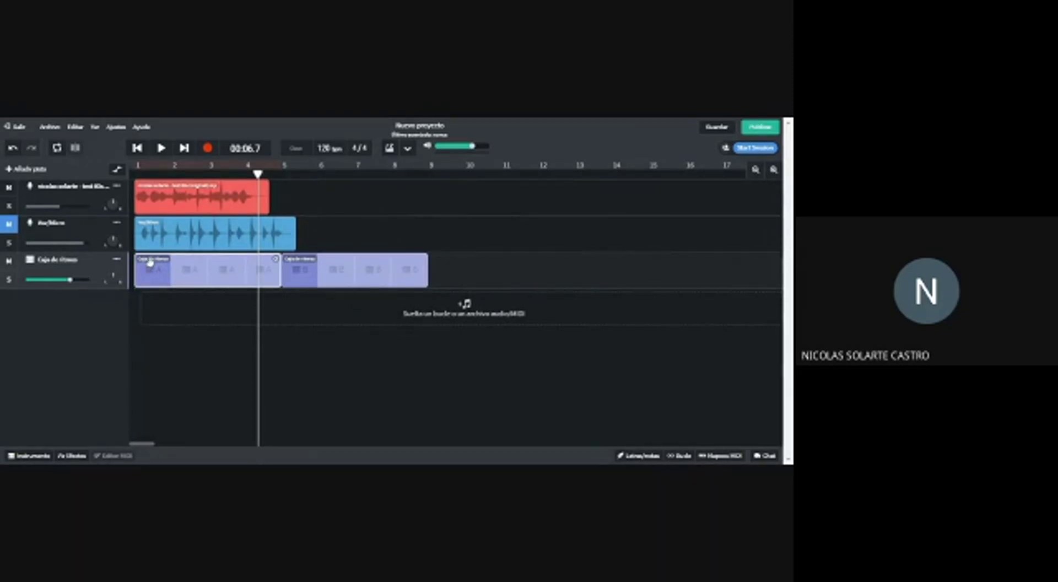
Step: Examine the step grid and pattern selector in the Caja de ritmos instrument for the drum clips
click(30, 261)
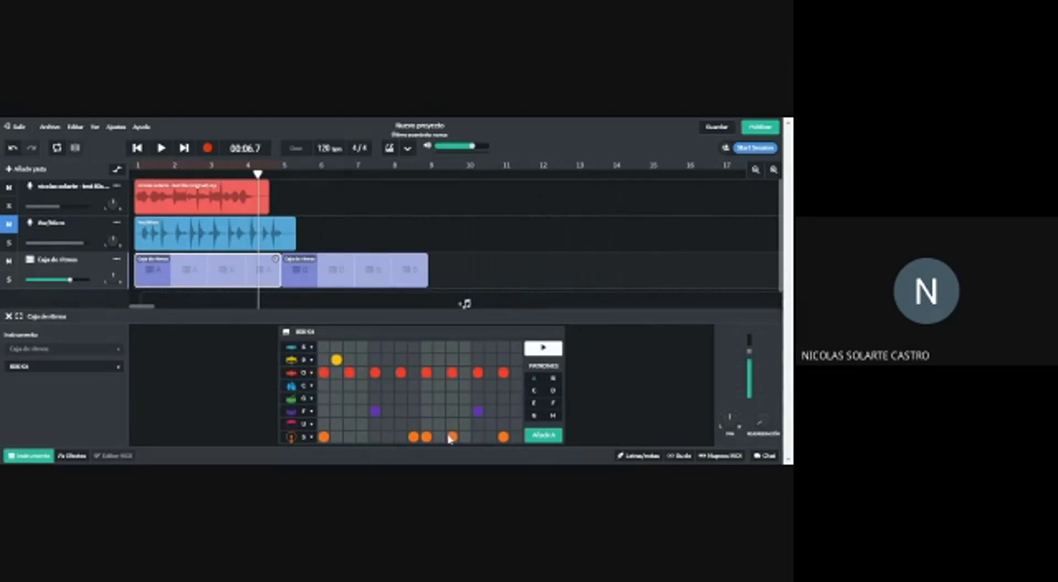
click(296, 270)
click(533, 378)
click(185, 266)
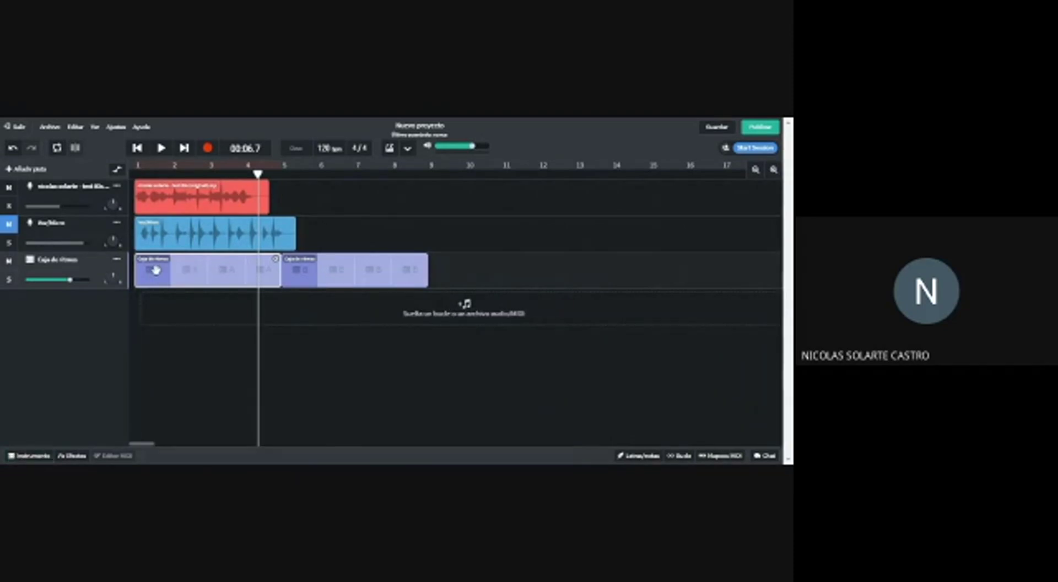
click(167, 275)
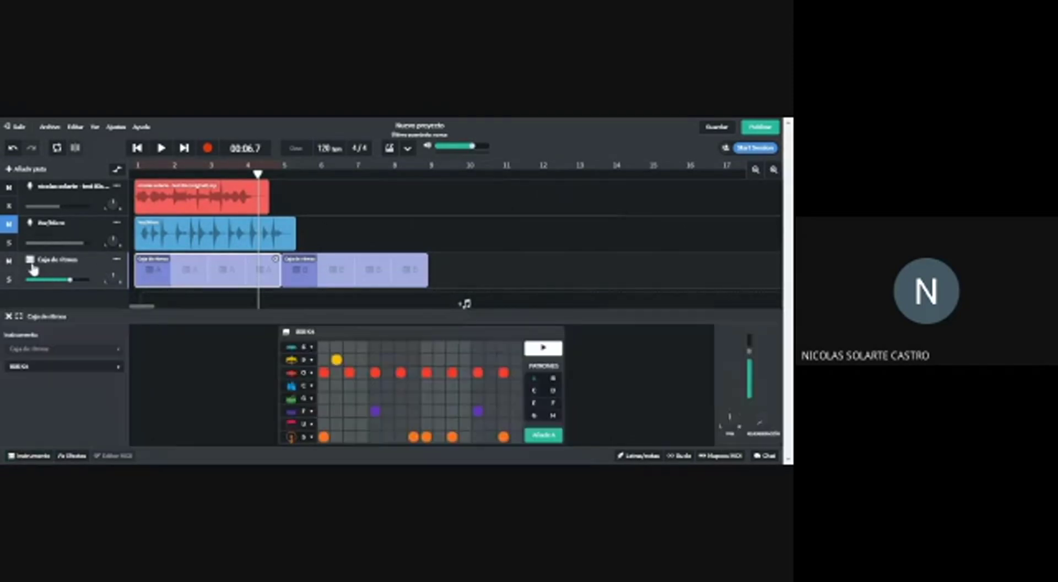
click(189, 265)
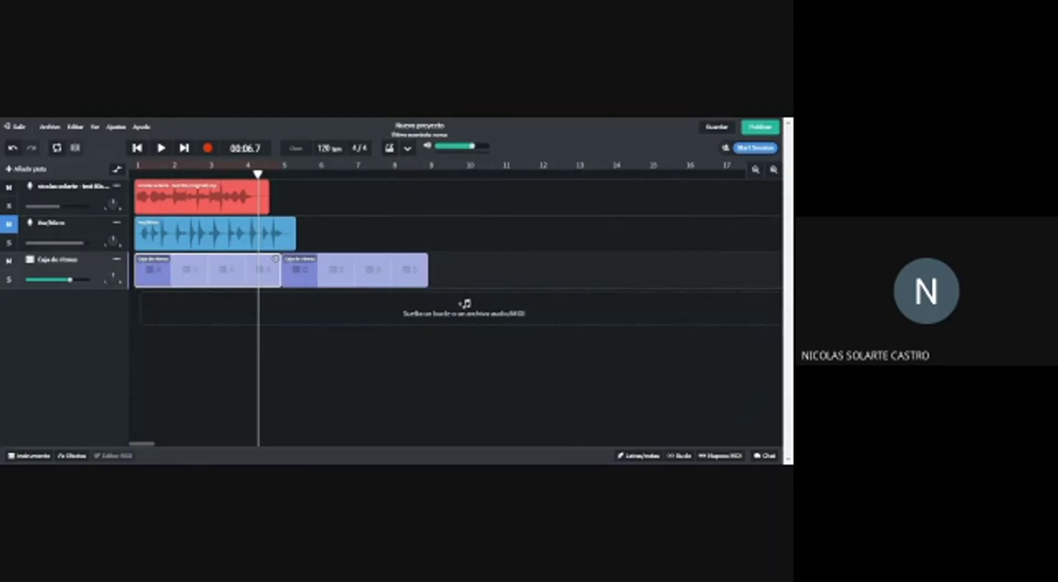
Step: Shorten both drum machine clips to one bar each and place the second clip directly after the first
drag(276, 258, 171, 260)
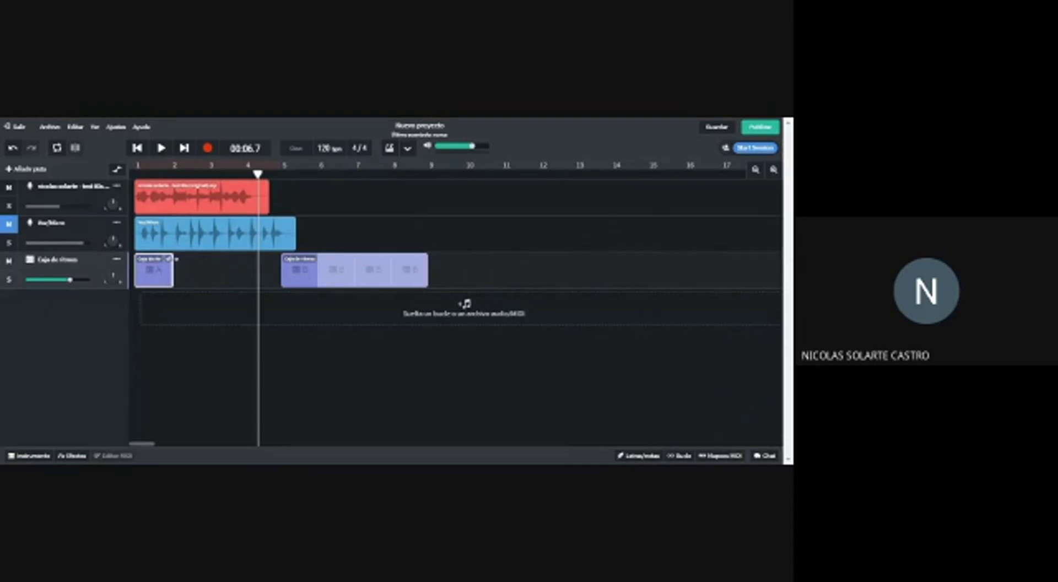
click(196, 284)
click(306, 271)
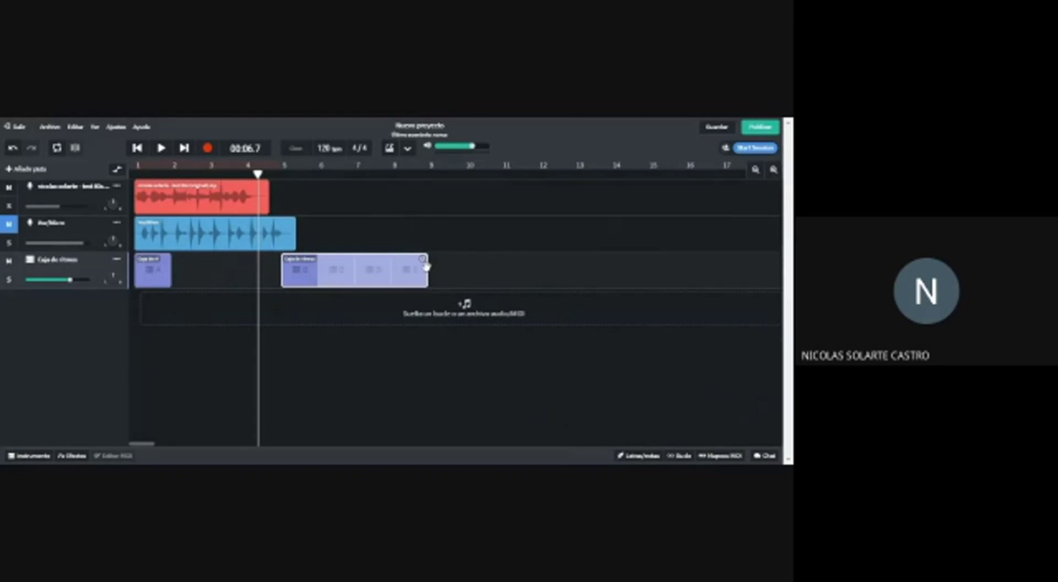
drag(430, 258, 193, 282)
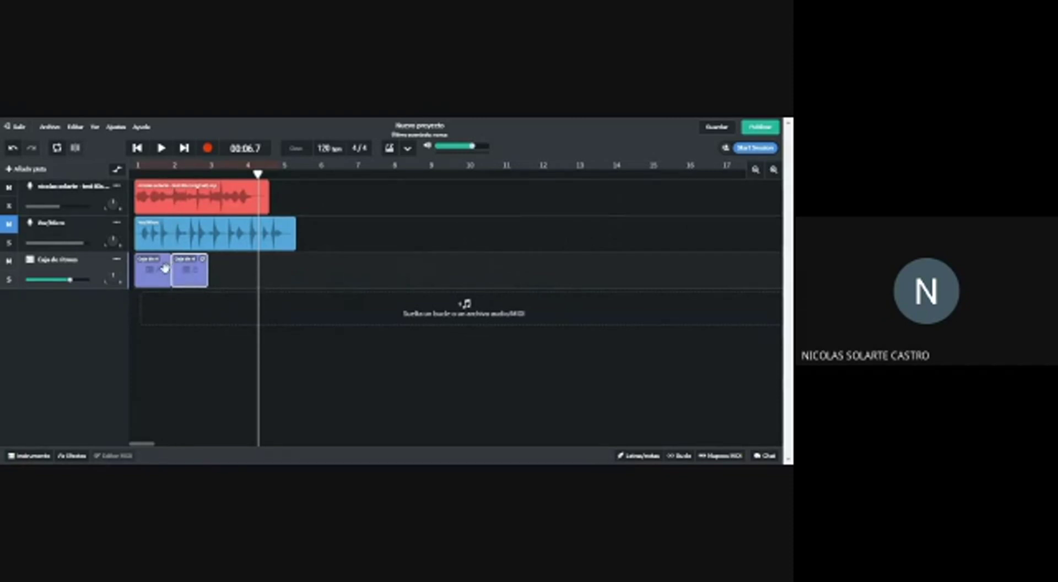
Step: Open the drum machine instrument and listen to patterns A and B one after the other
click(31, 269)
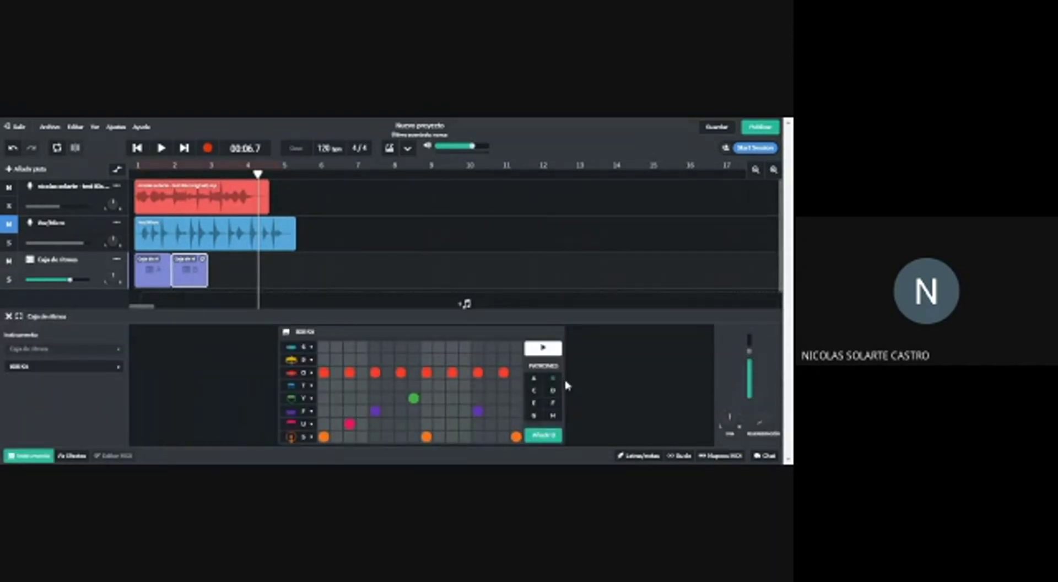
click(534, 378)
click(543, 349)
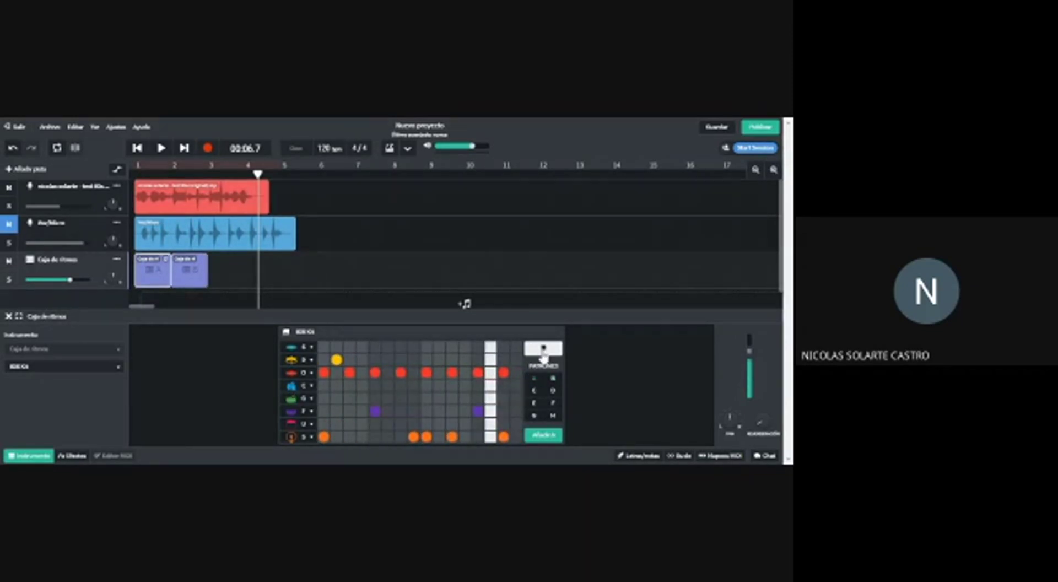
click(543, 350)
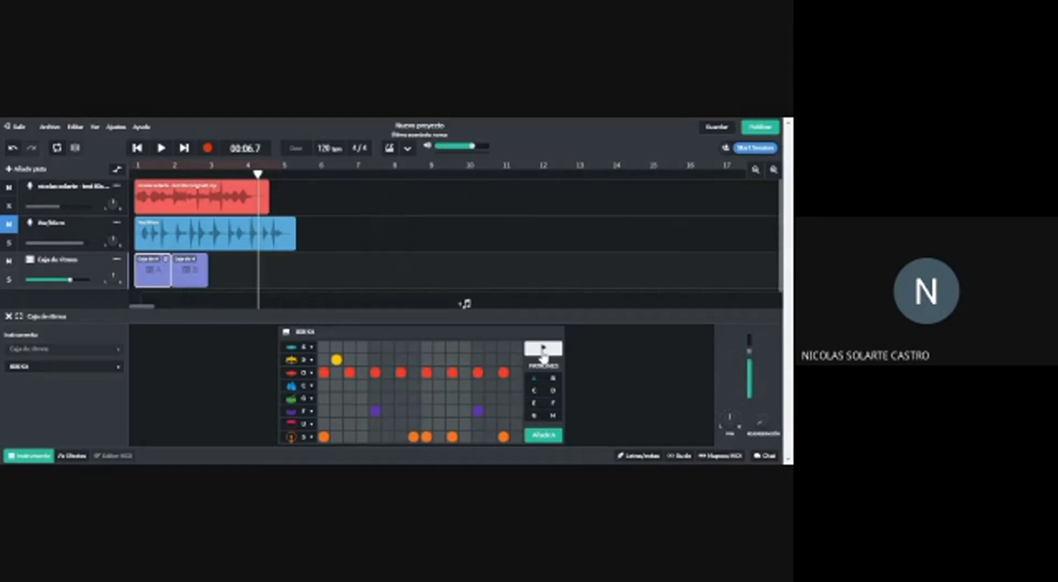
click(553, 380)
click(544, 348)
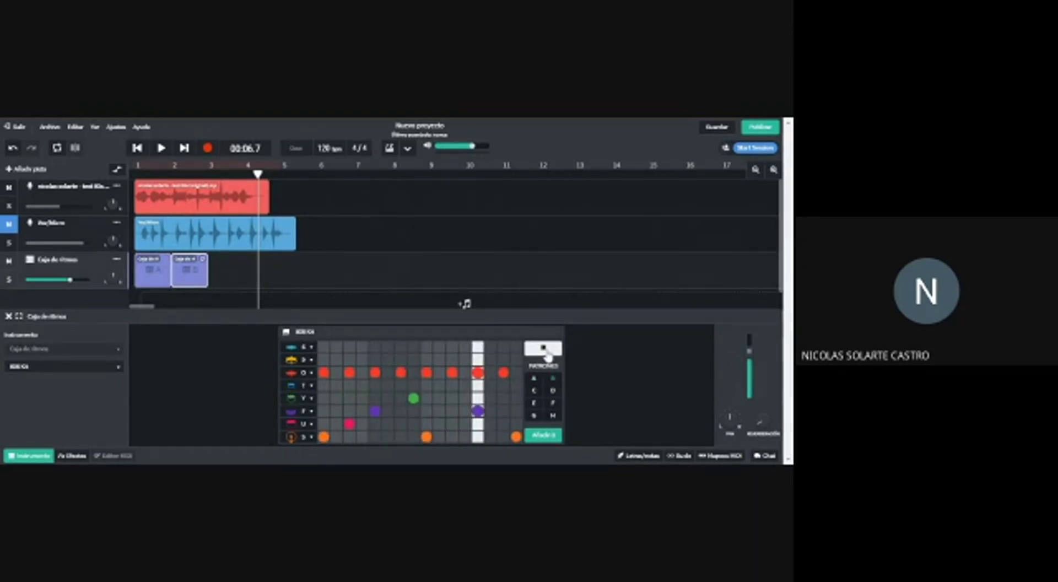
click(546, 353)
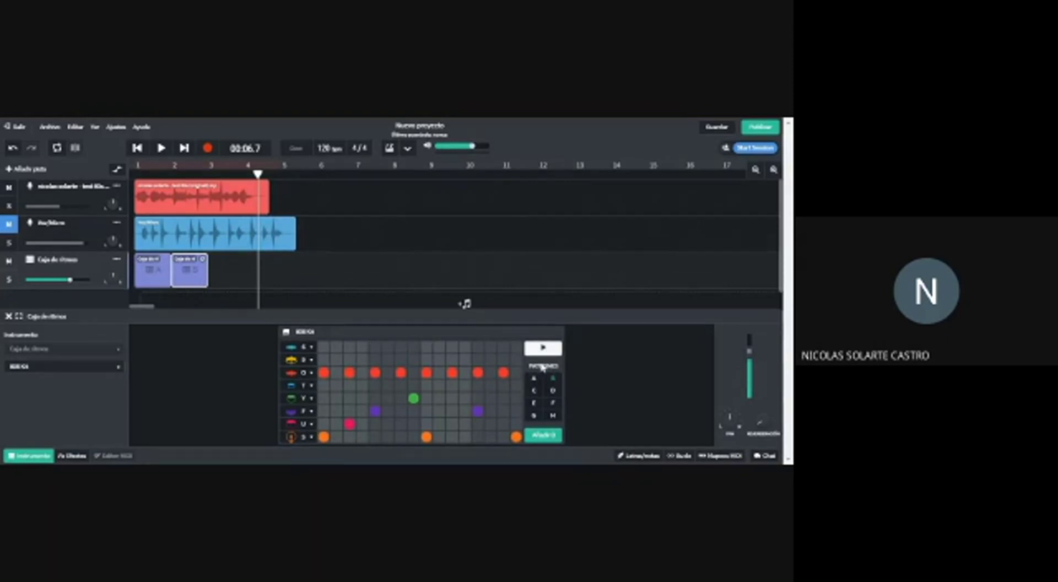
Step: Place the playhead just after bar 4 and compare the empty pattern C with pattern A
click(535, 392)
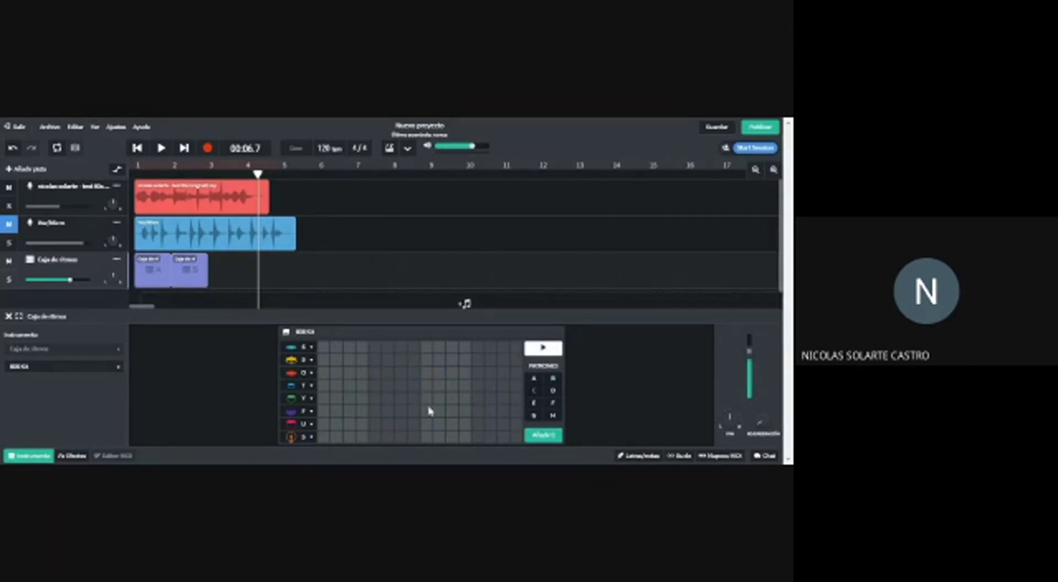
click(210, 270)
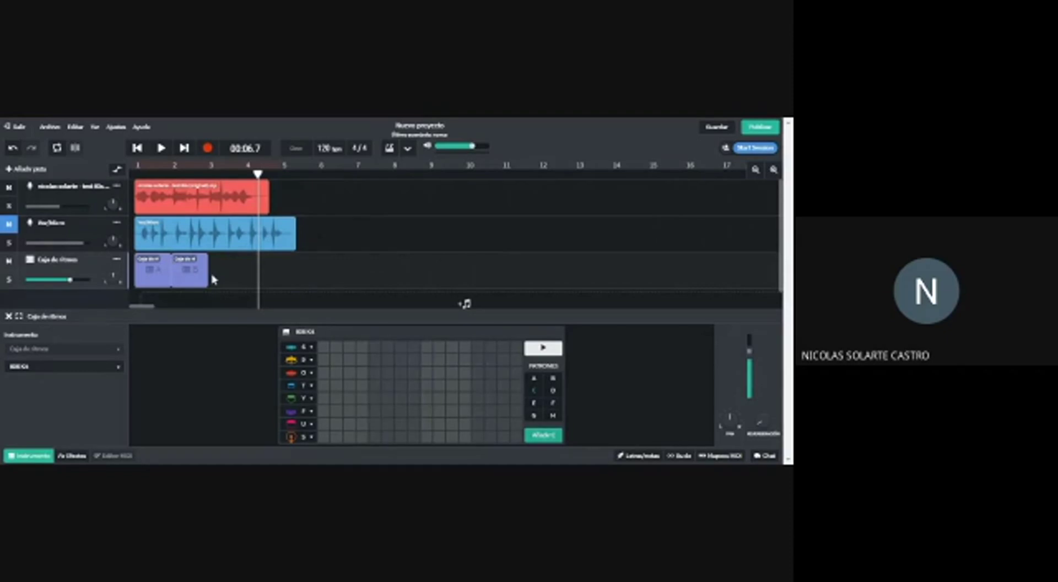
click(253, 196)
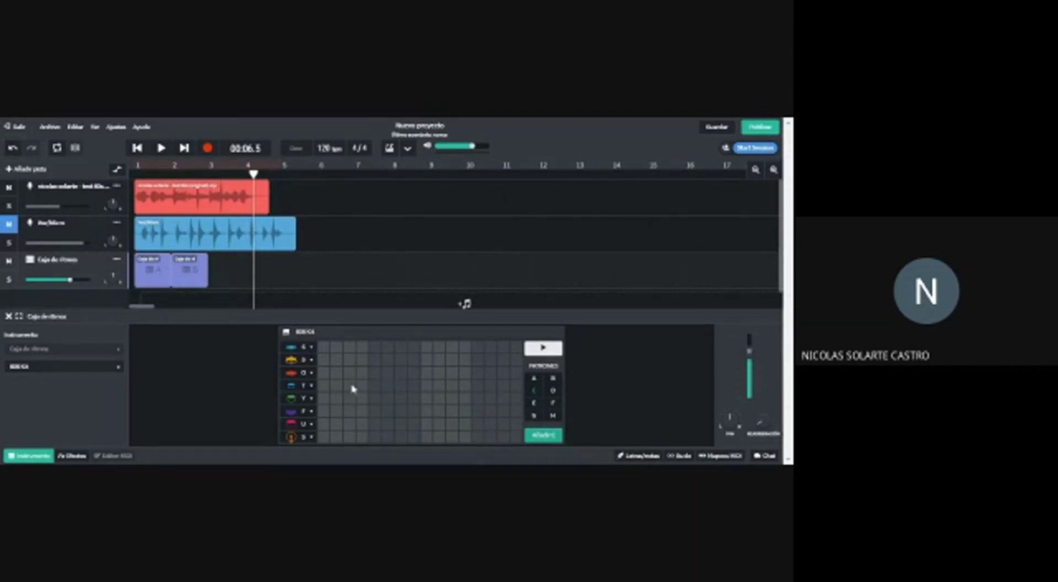
click(533, 378)
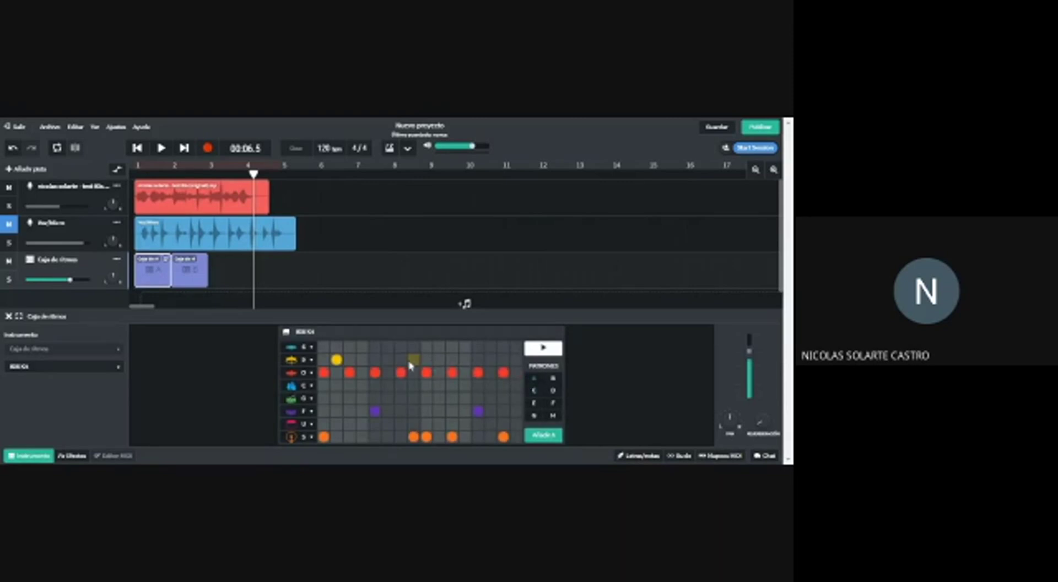
Step: Program pattern C with orange hits on steps 1, 5, 9, 13, purple on 3, 7, 11, 15 and cyan on 16, and preview it
click(535, 391)
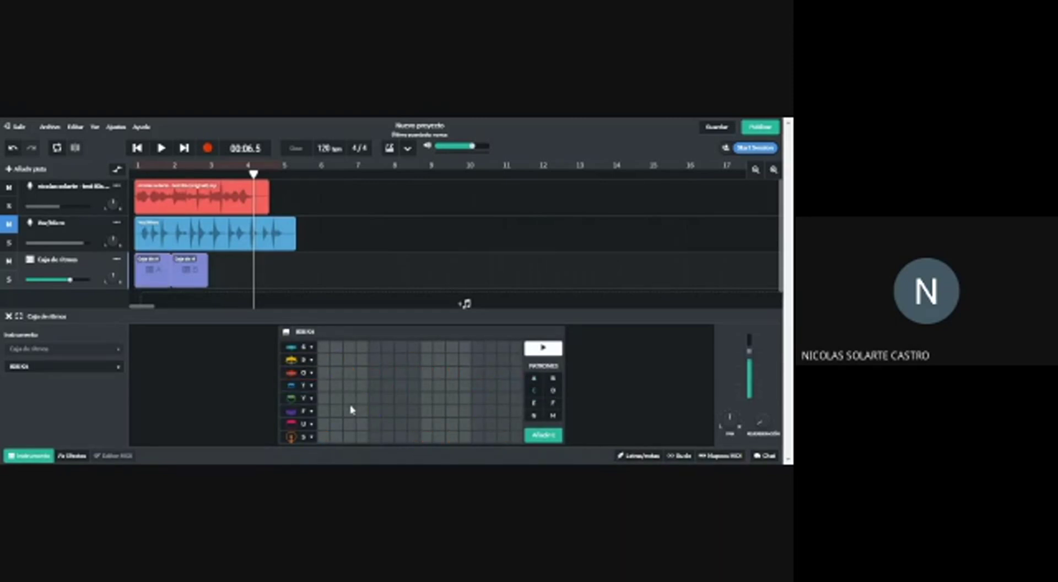
click(362, 437)
click(375, 437)
click(427, 437)
click(479, 437)
click(390, 414)
click(400, 417)
click(516, 347)
click(542, 348)
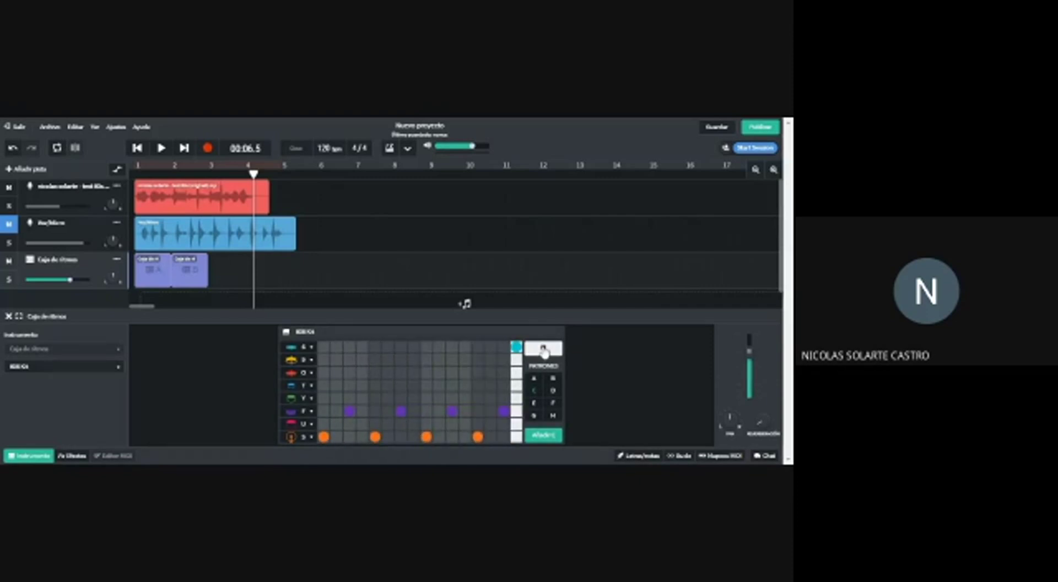
click(543, 349)
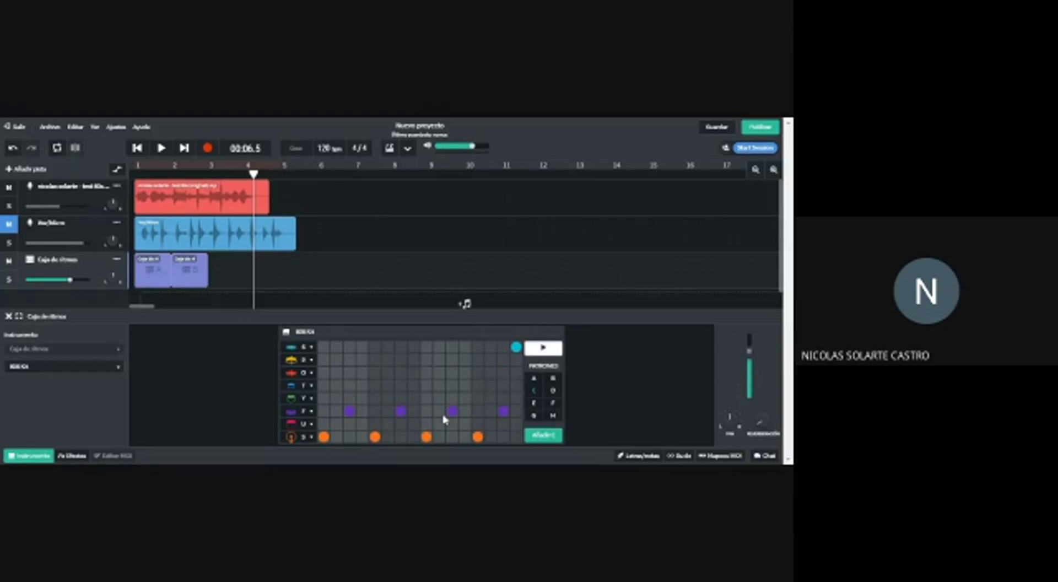
Step: Add pattern C to the drum track directly after the pattern B clip and play the project from the start
click(541, 435)
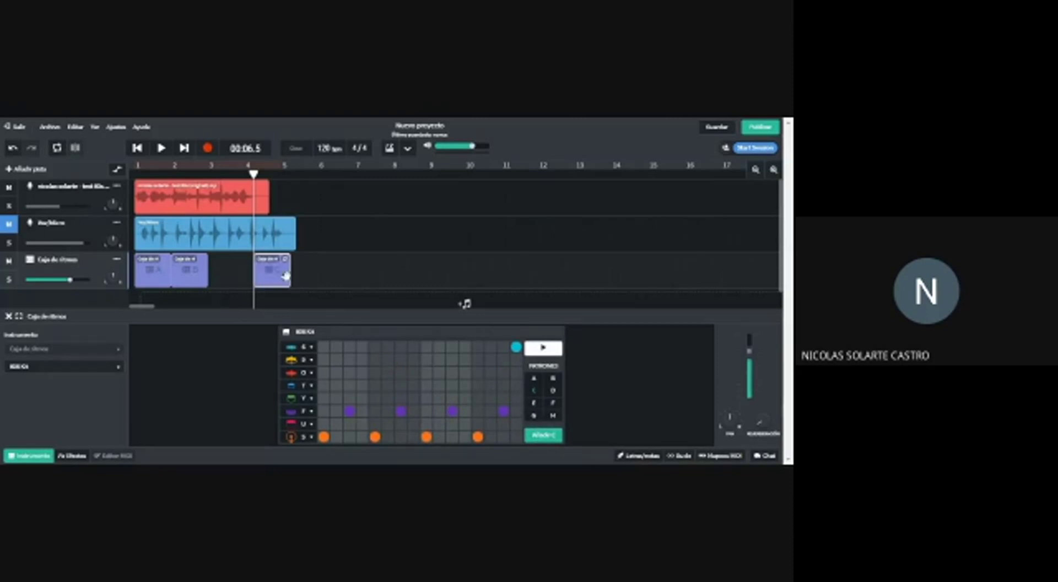
drag(257, 271, 212, 271)
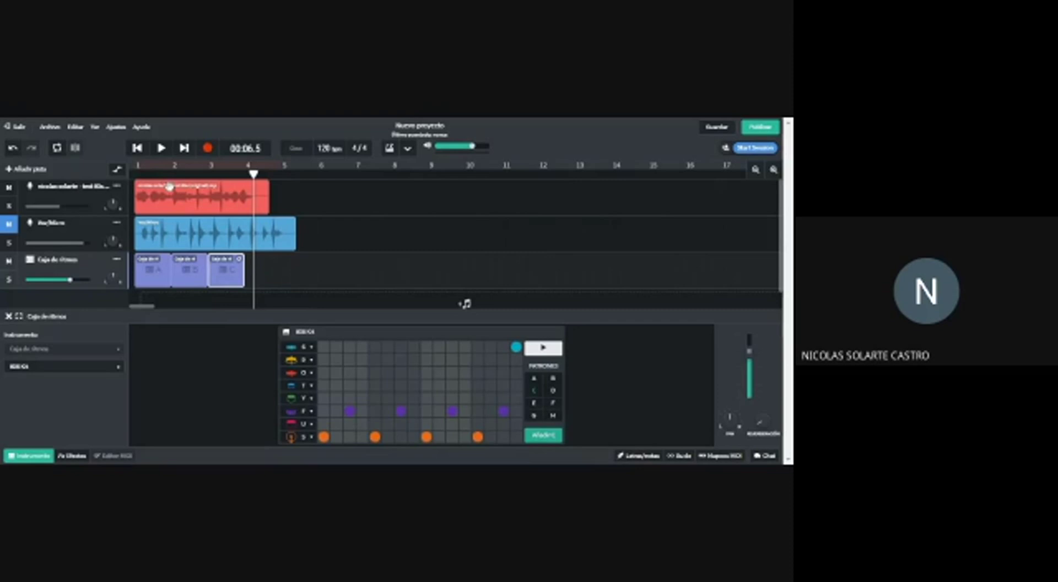
click(137, 176)
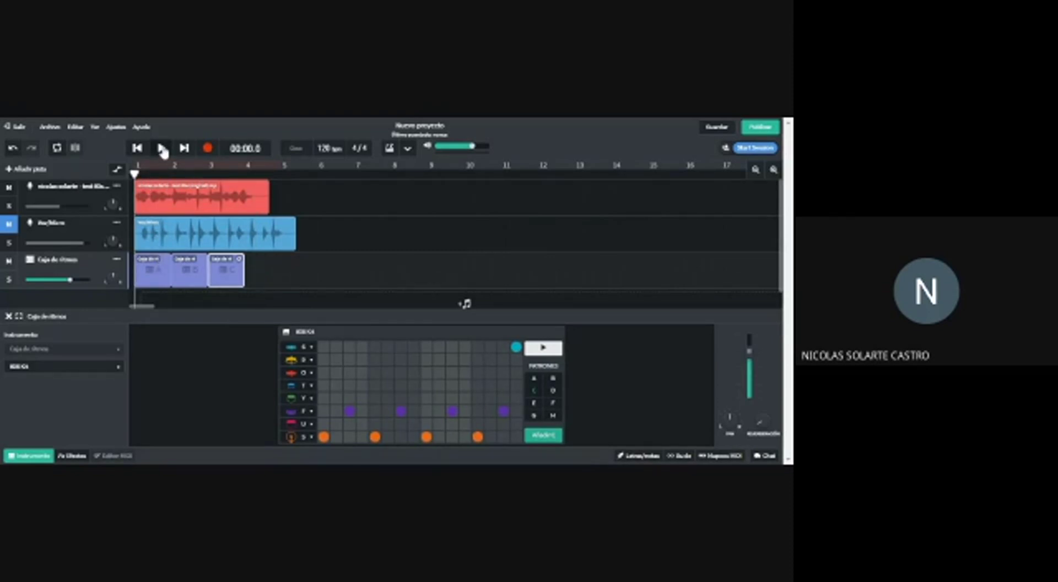
click(162, 149)
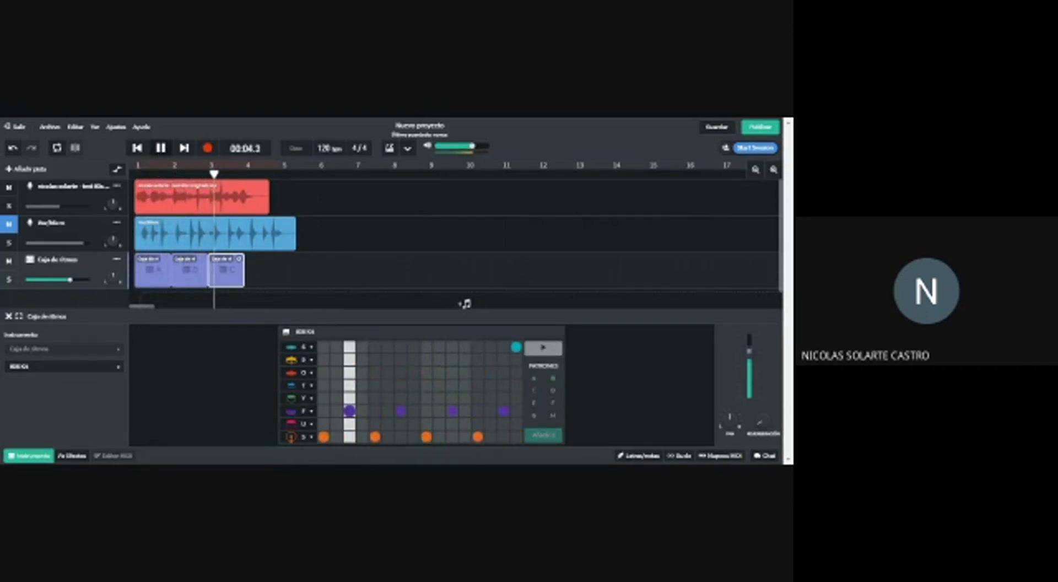
click(161, 148)
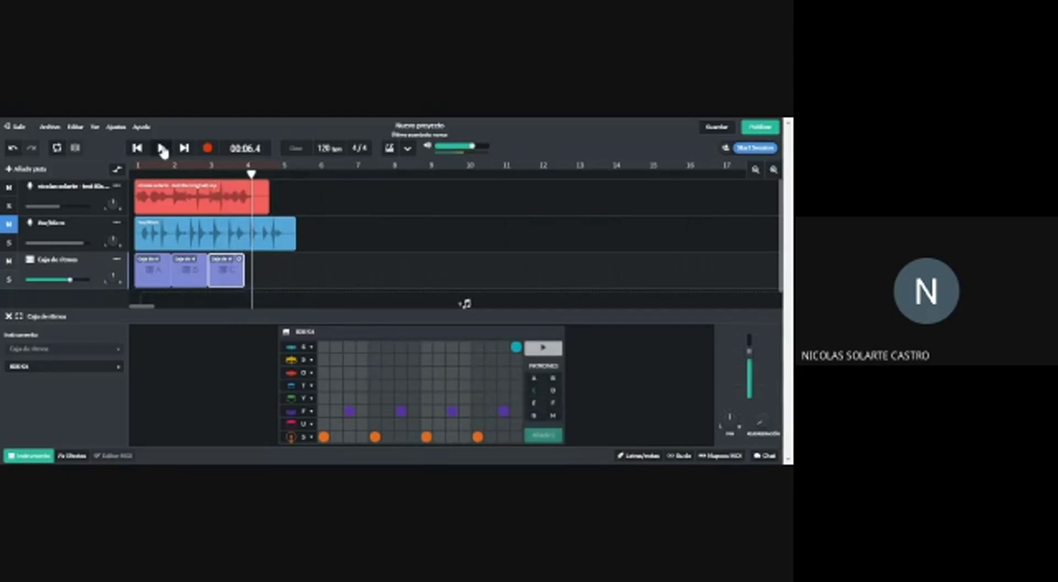
Step: Unmute the Voz/Micro track and delete all clips from the drum machine and Voz/Micro tracks
click(8, 223)
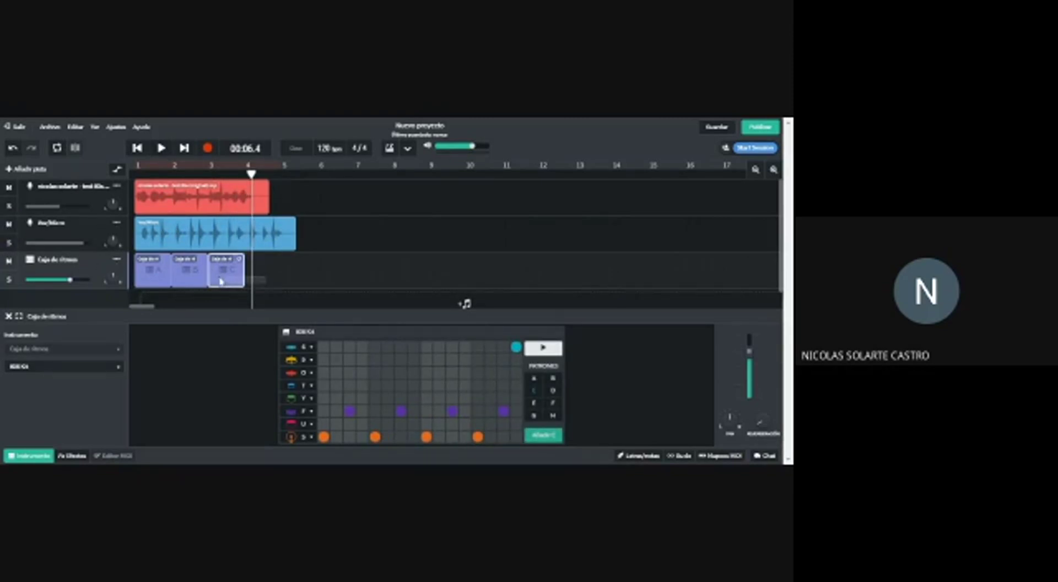
key(Delete)
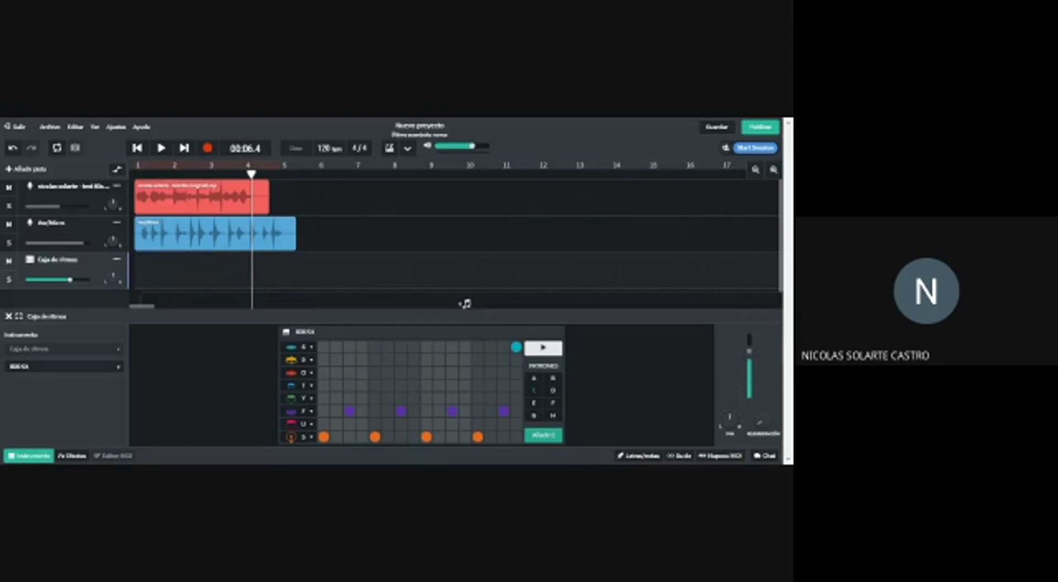
click(283, 238)
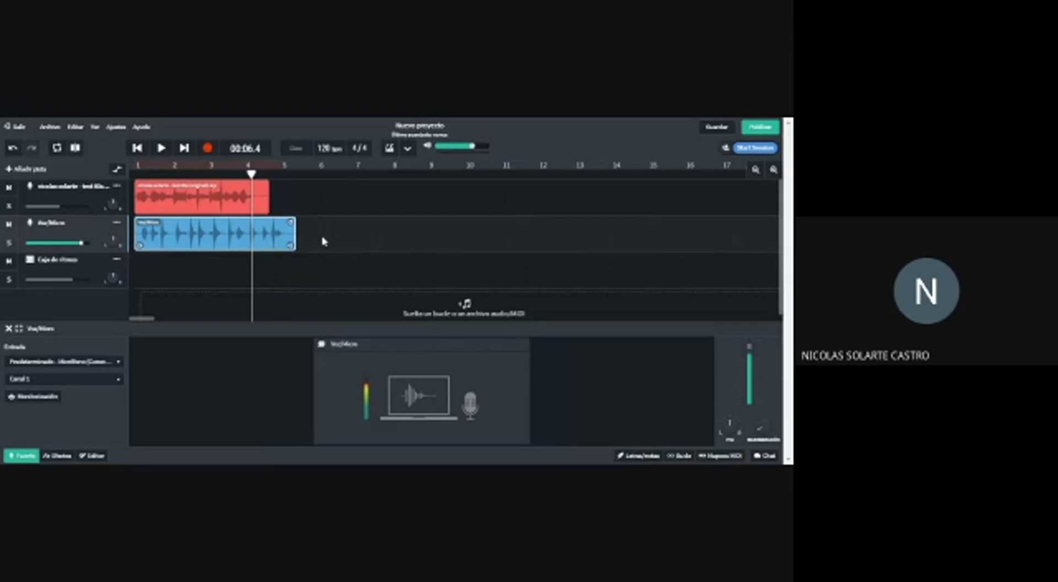
key(Delete)
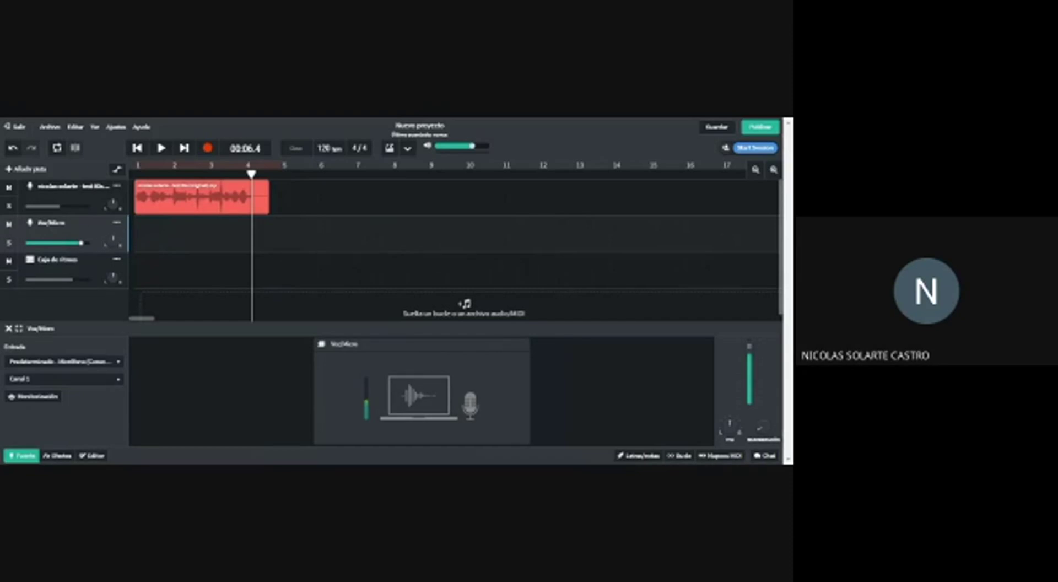
Step: Delete the empty Voz/Micro and Caja de ritmos tracks from the project
click(116, 222)
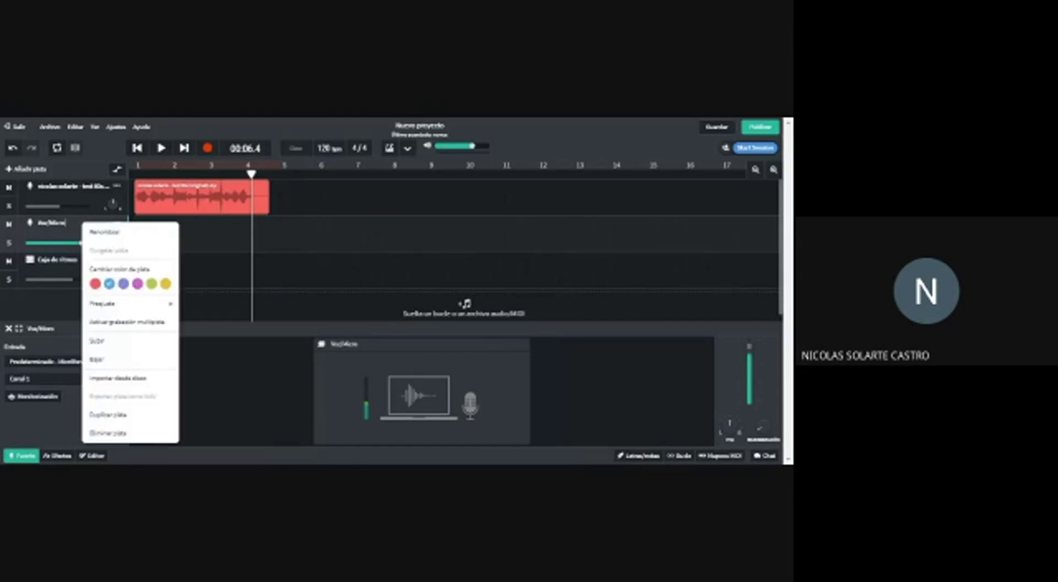
click(131, 434)
click(116, 222)
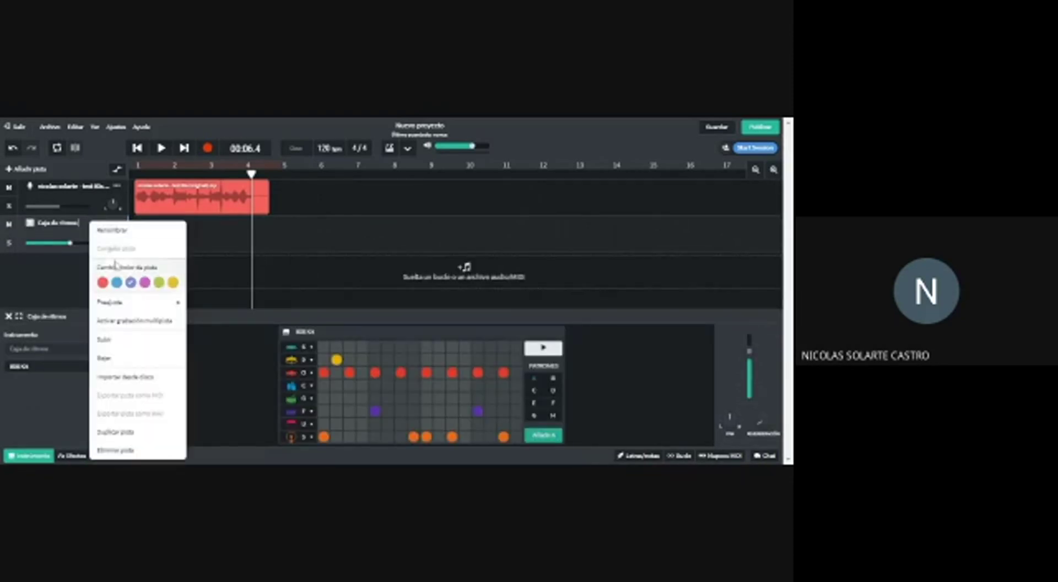
click(123, 445)
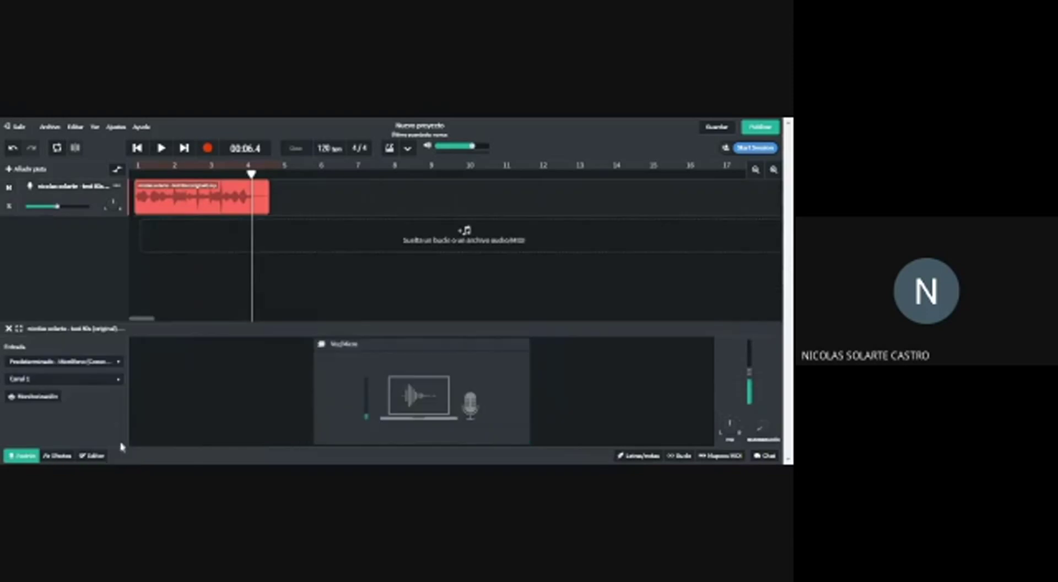
Step: Add a new virtual instrument track and set its instrument to Strings with the String Orchestra sound
click(24, 169)
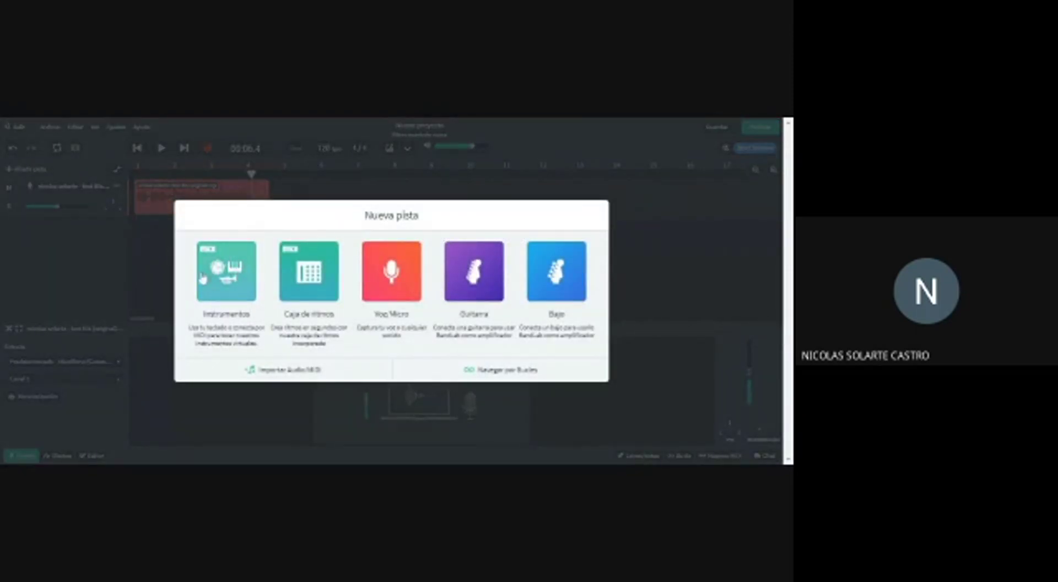
click(235, 277)
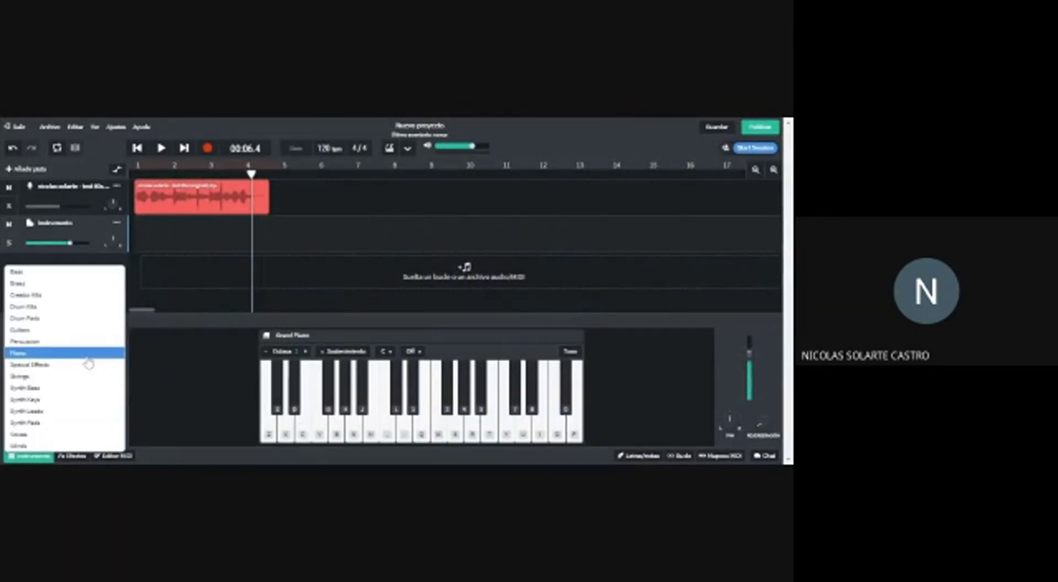
click(83, 353)
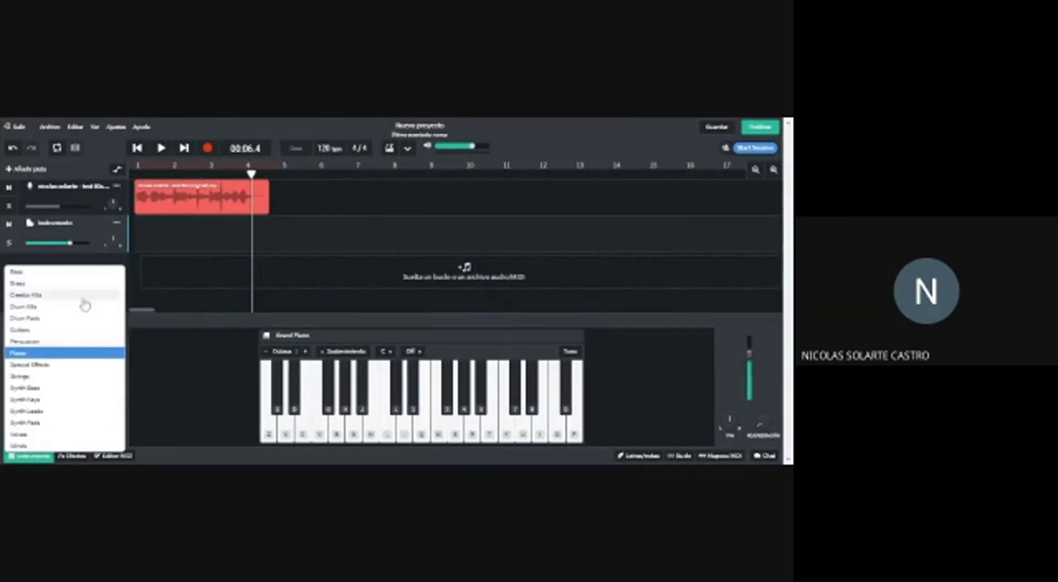
click(59, 378)
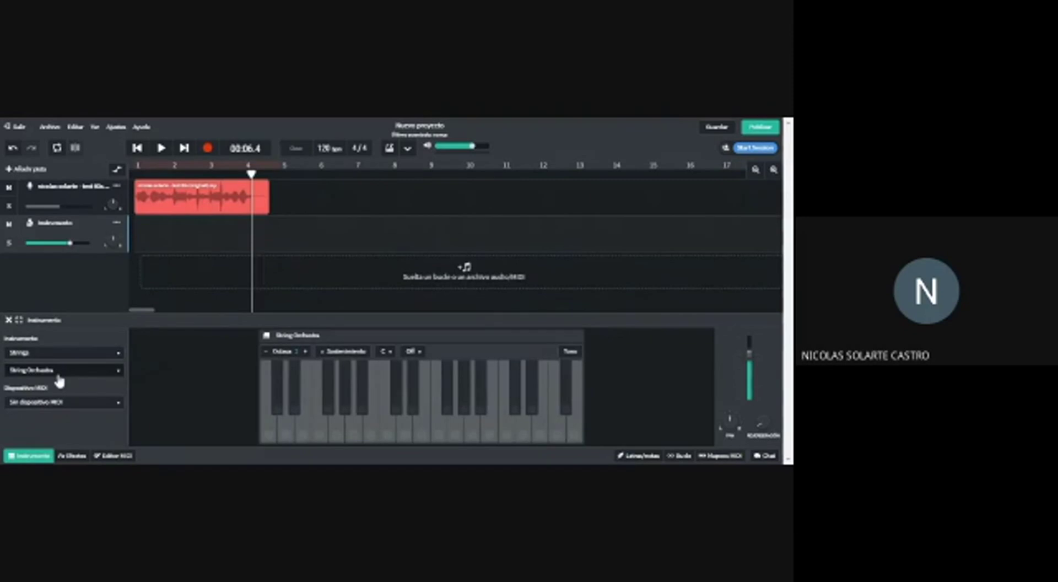
Step: Try several notes of the String Orchestra on the on-screen keyboard
click(278, 409)
click(270, 430)
click(320, 436)
click(372, 435)
click(437, 433)
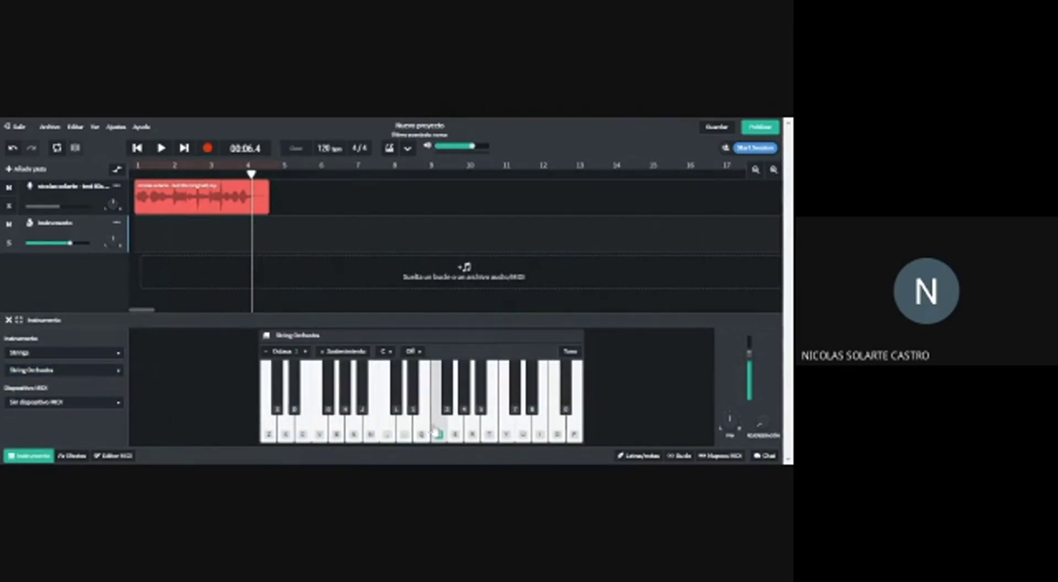
Step: Create an empty MIDI clip at bar 1 of the instrument track and look through the editor's pitch range
double_click(142, 236)
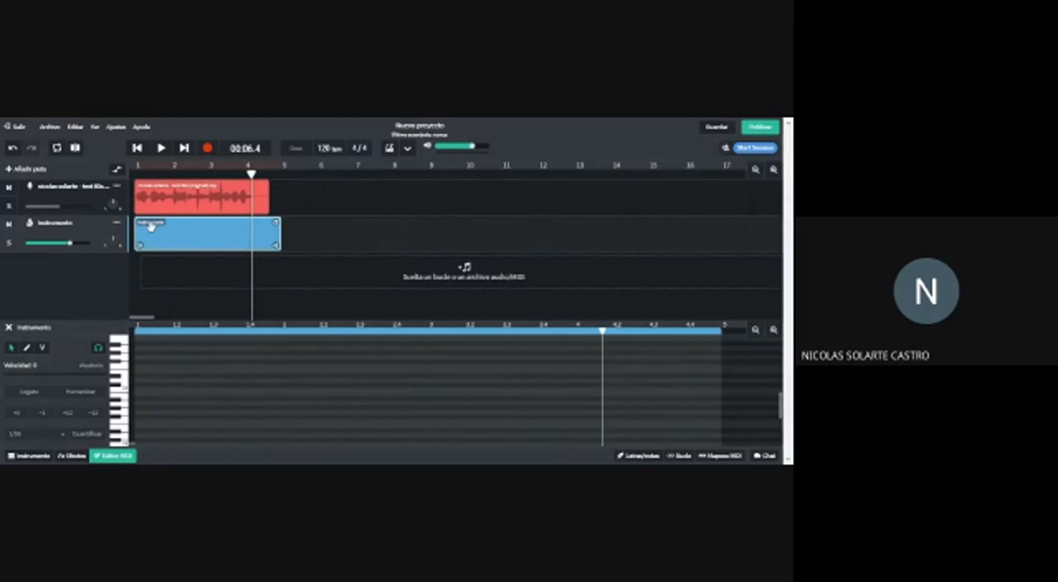
scroll(171, 396, up, 3)
scroll(146, 364, up, 2)
scroll(141, 399, down, 3)
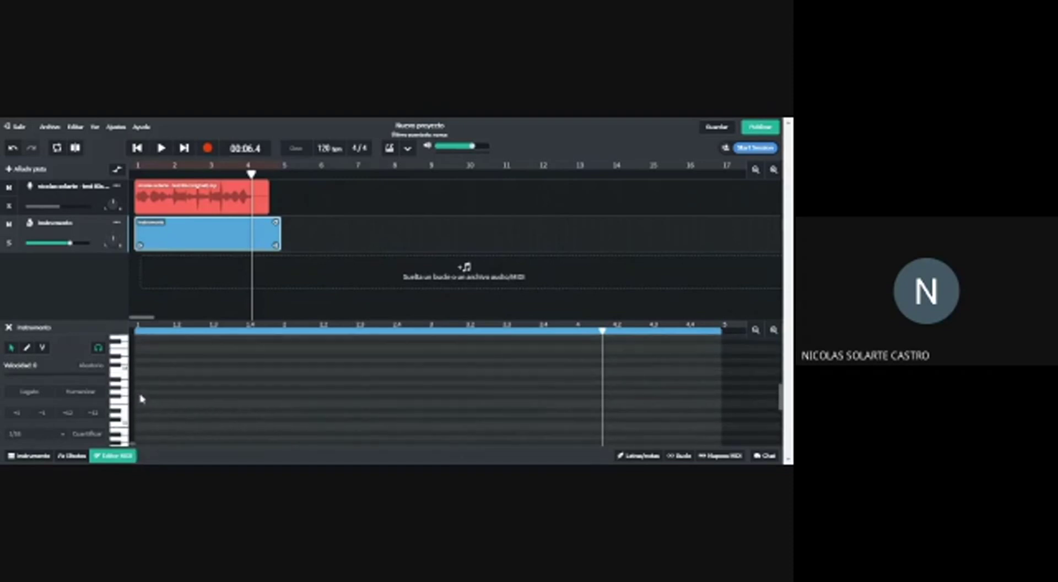
scroll(141, 399, down, 2)
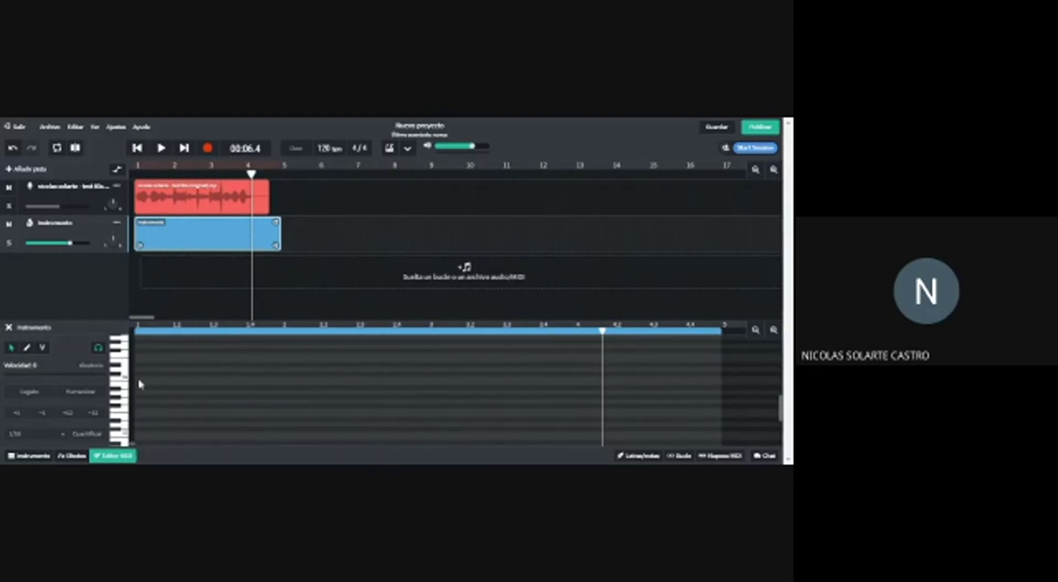
Step: Add a three-note chord at bar 1 of the Instrumento MIDI clip, each note one bar long
click(142, 379)
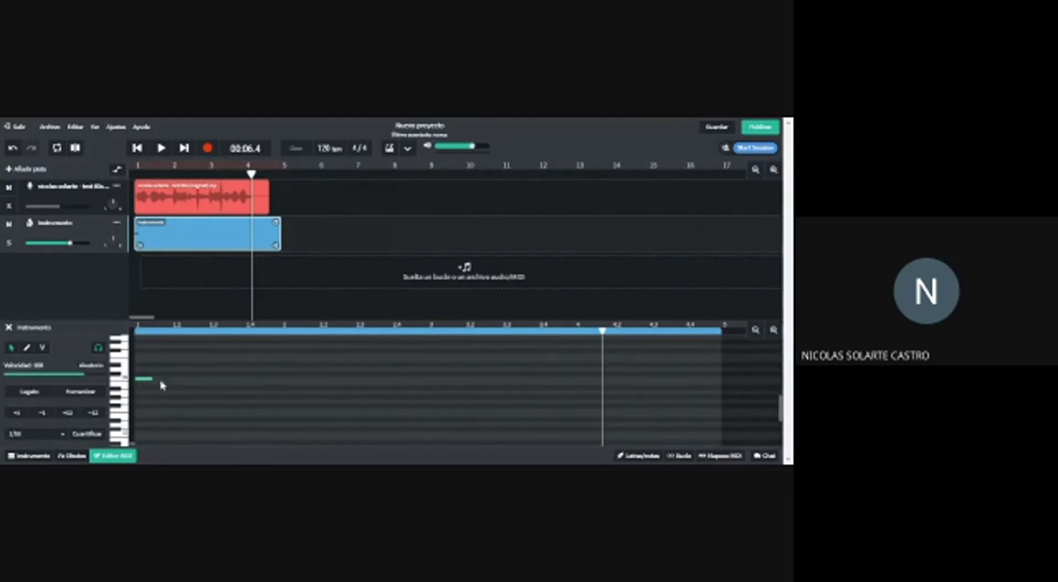
drag(152, 379, 288, 381)
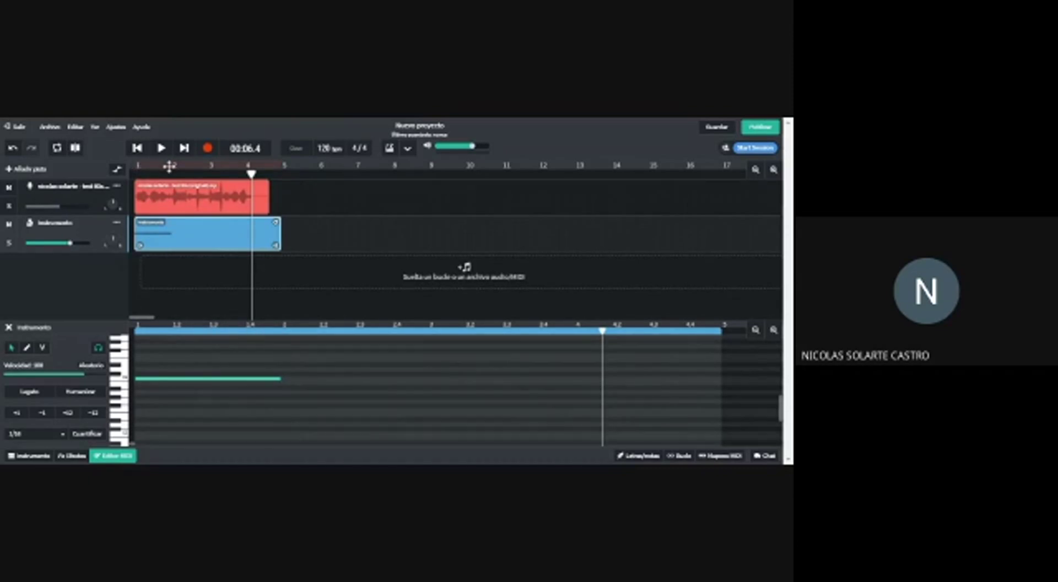
double_click(139, 361)
scroll(143, 366, up, 2)
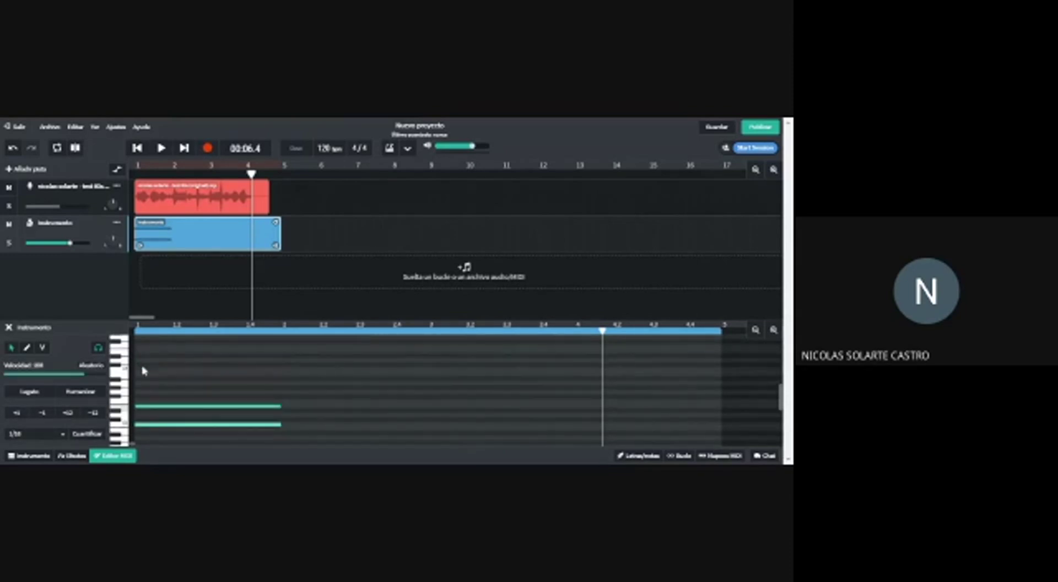
click(142, 396)
double_click(141, 393)
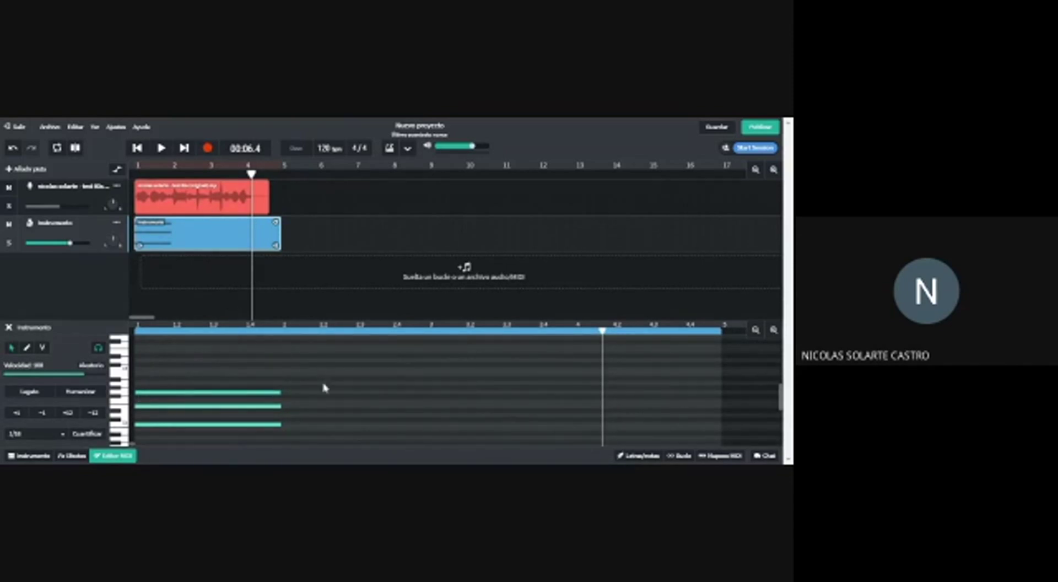
Step: Place a second three-note chord of one-bar notes at bar 2, directly after the first chord
double_click(307, 416)
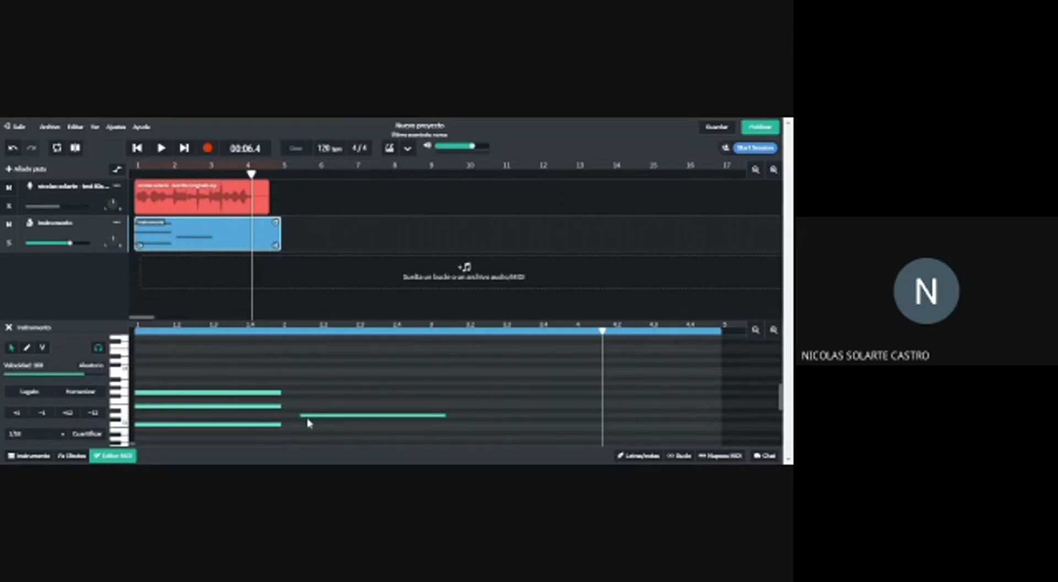
double_click(288, 416)
double_click(439, 417)
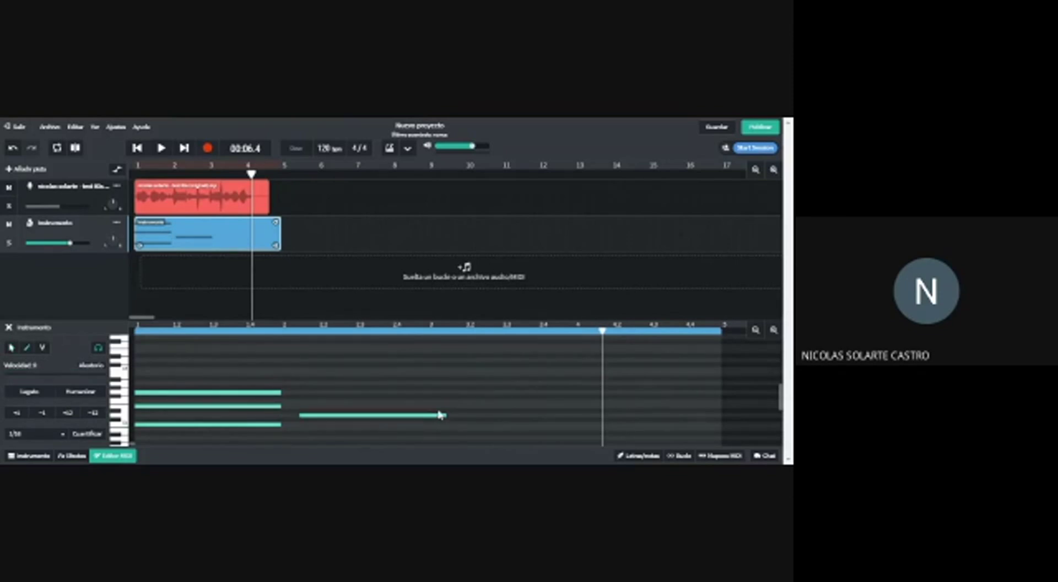
double_click(290, 417)
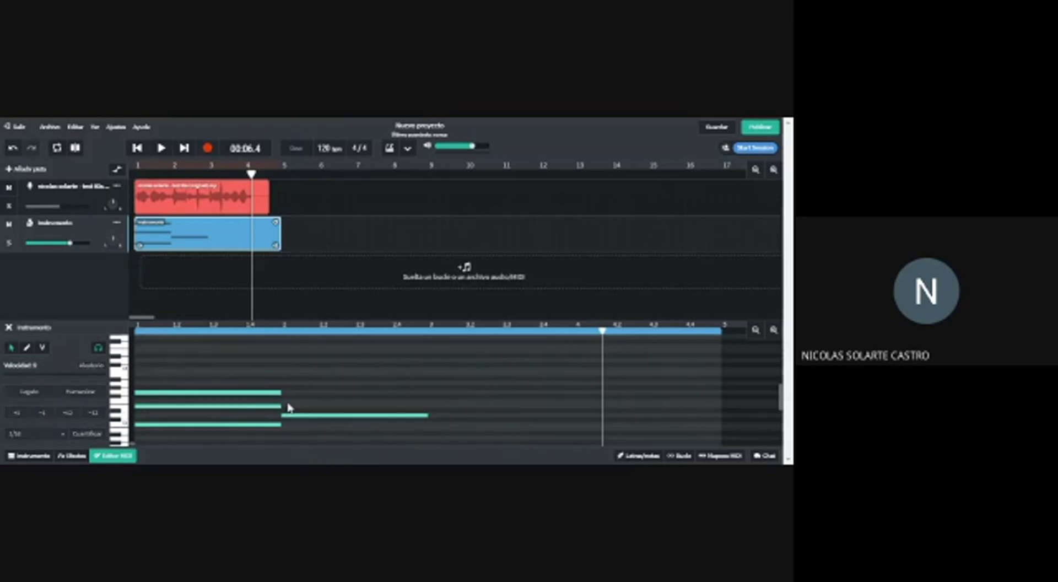
double_click(288, 404)
double_click(290, 383)
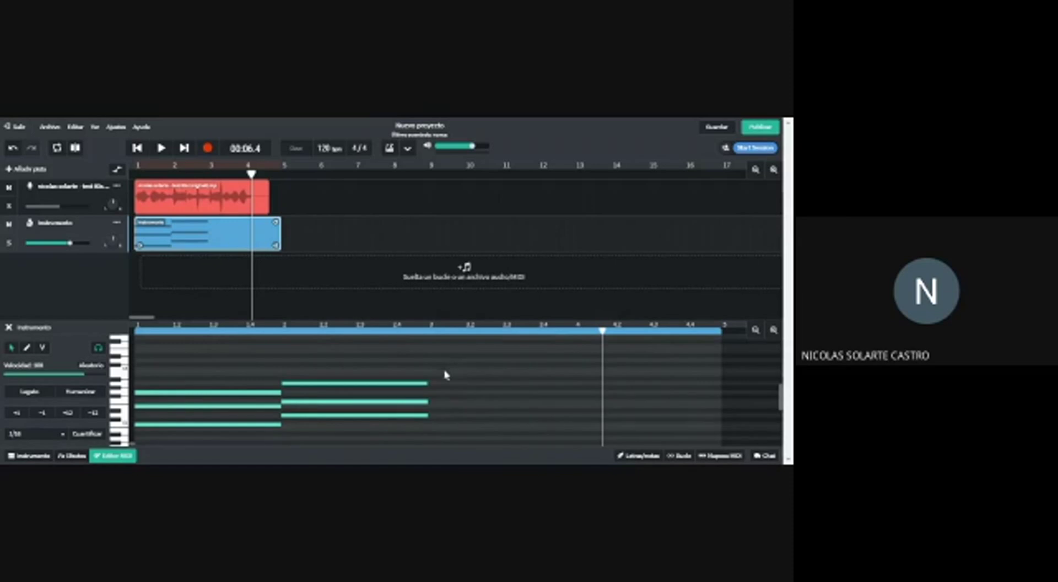
Step: Repeat the first chord's three pitches as one-bar notes at bar 3 of the clip
double_click(441, 426)
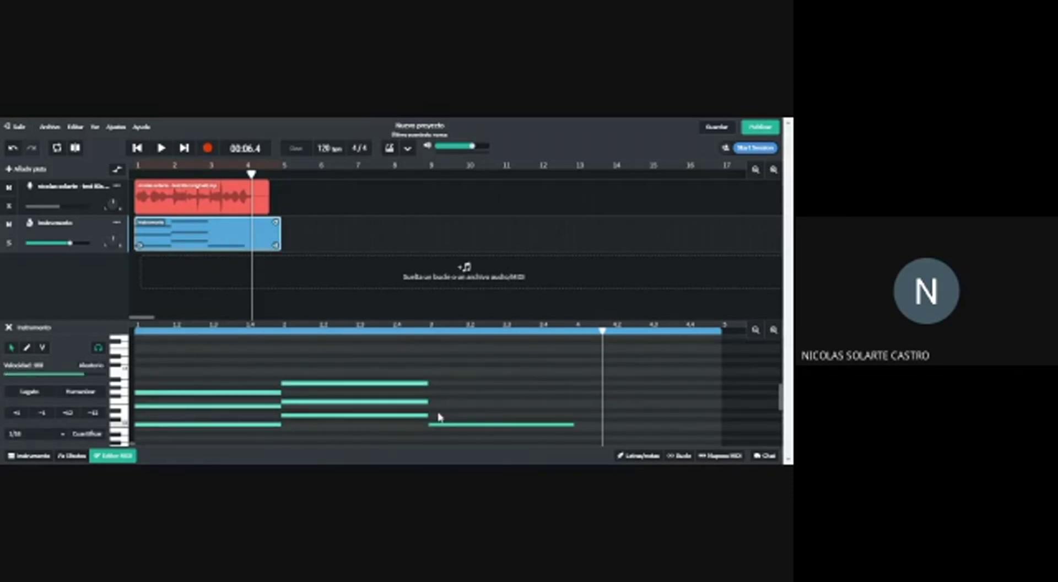
double_click(439, 408)
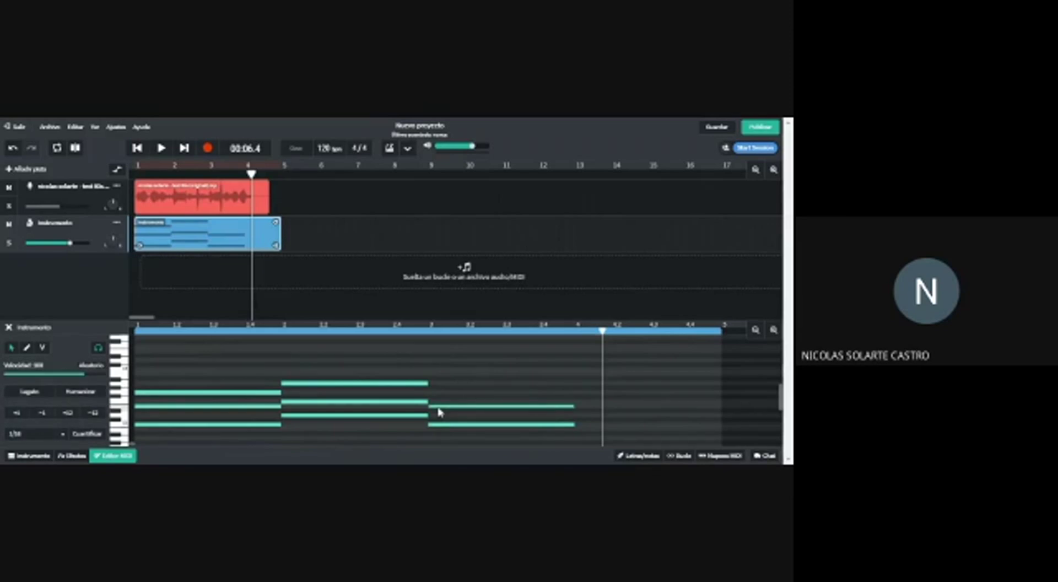
double_click(439, 393)
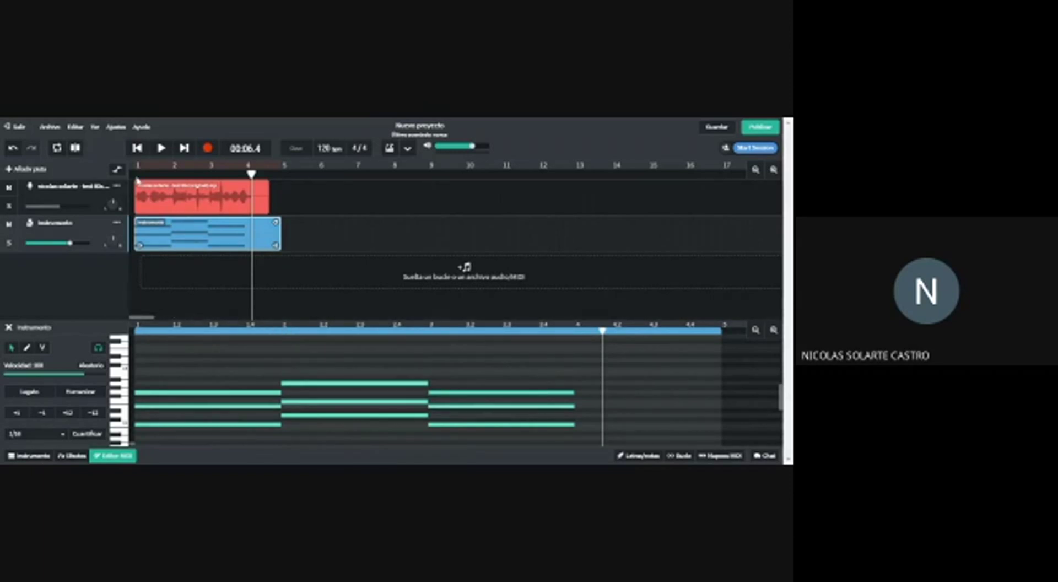
Step: Listen to the Instrumento track soloed from the start of the project, and turn its solo off
click(137, 149)
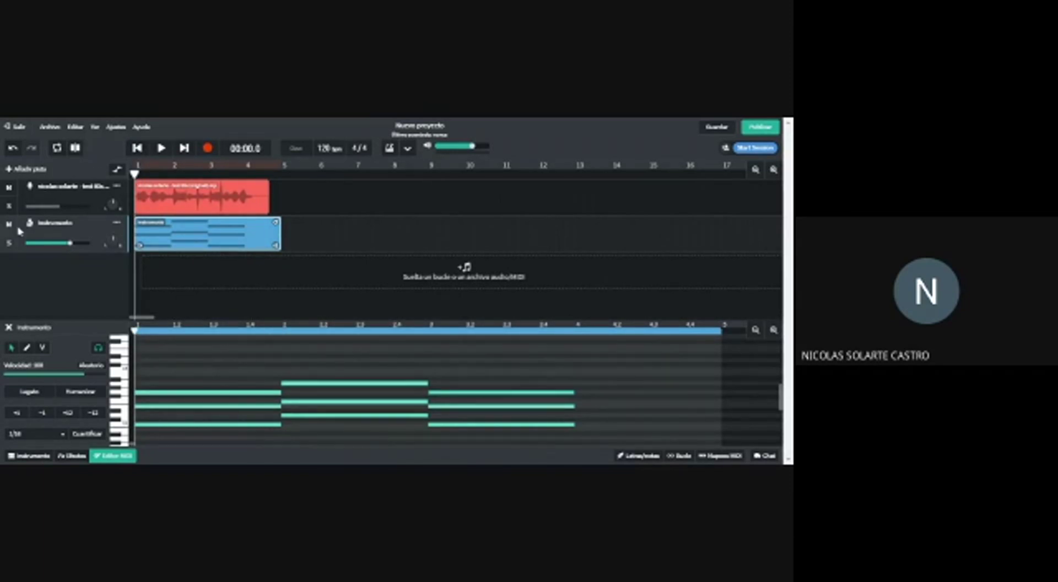
click(9, 243)
click(161, 149)
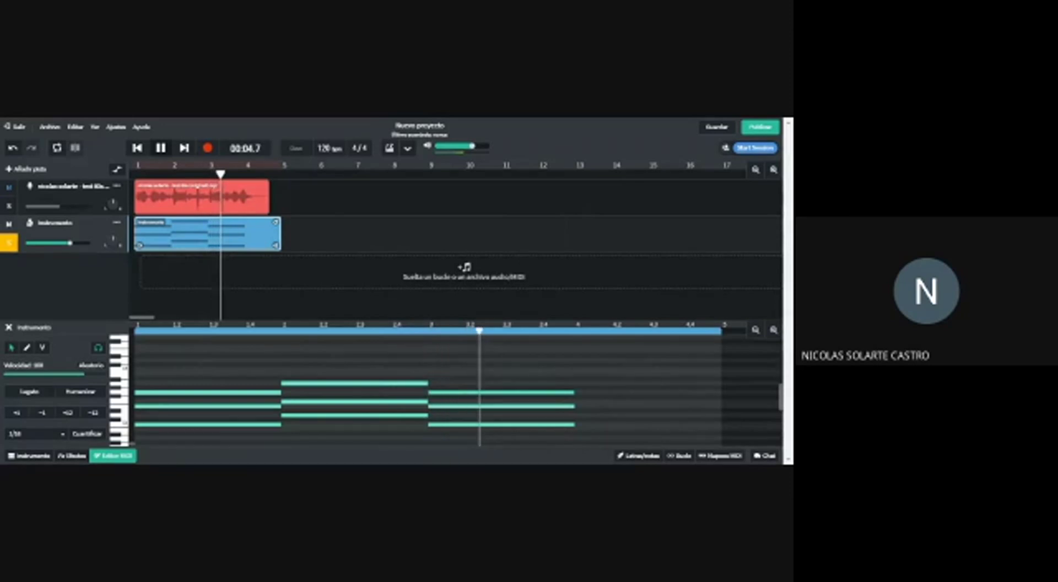
click(161, 149)
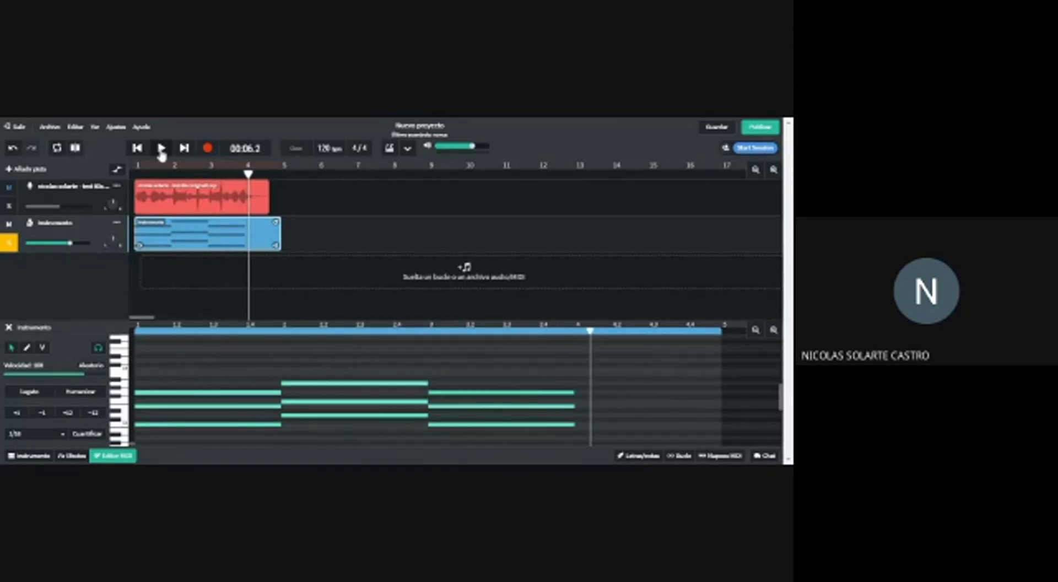
click(11, 243)
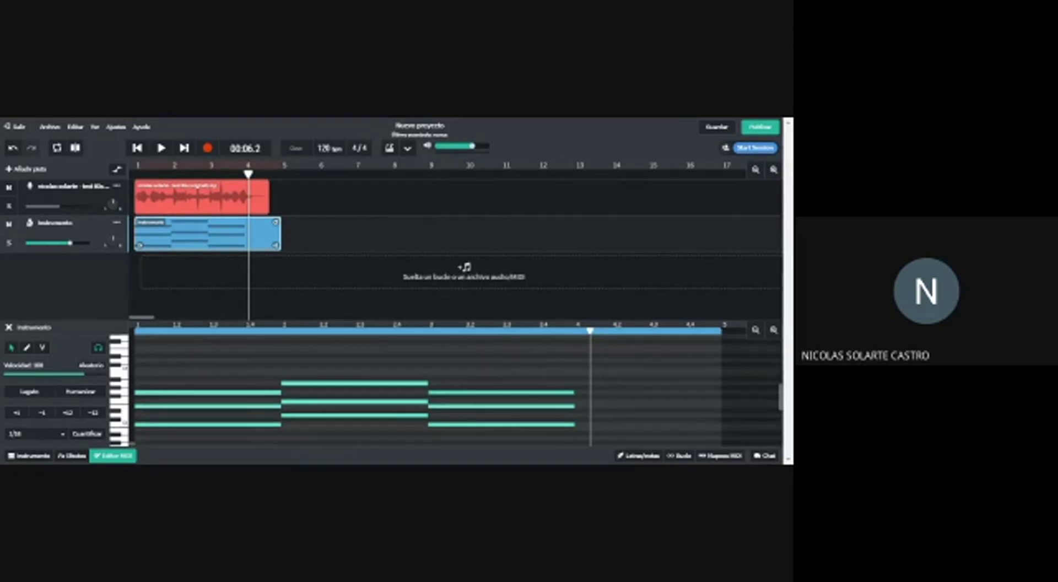
Step: Balance the tracks while playing from bar 1 by raising the voice track's volume and lowering the Instrumento track's volume
click(64, 213)
click(70, 242)
mouse_move(71, 245)
mouse_down()
mouse_move(60, 248)
mouse_move(71, 242)
mouse_up()
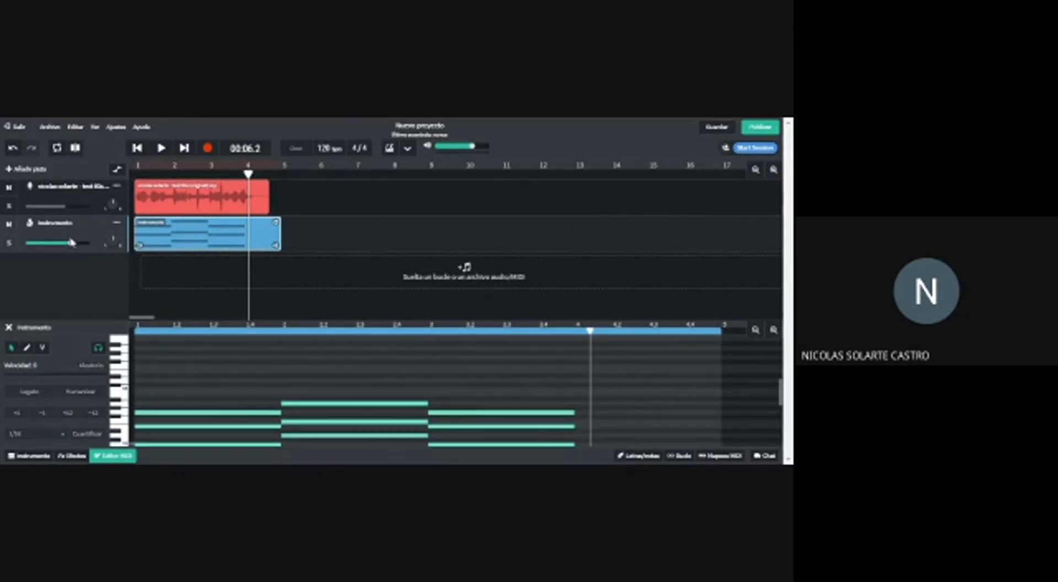
click(138, 171)
click(162, 149)
drag(65, 207, 75, 207)
mouse_move(76, 247)
drag(76, 247, 61, 249)
key(space)
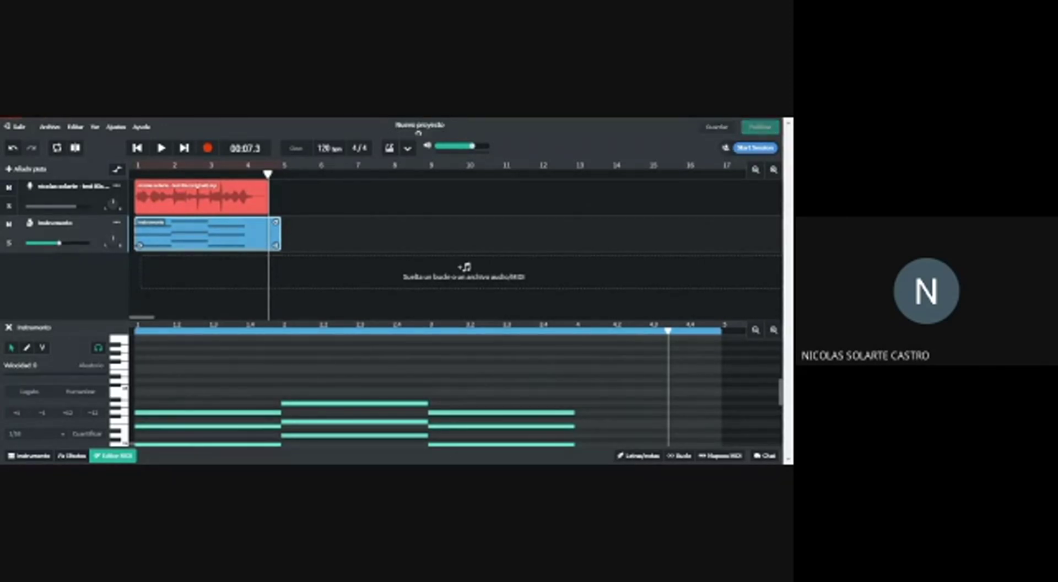
Step: Try selecting a collaborator by username for the project, remove the selection and leave the invitation unsent
click(726, 148)
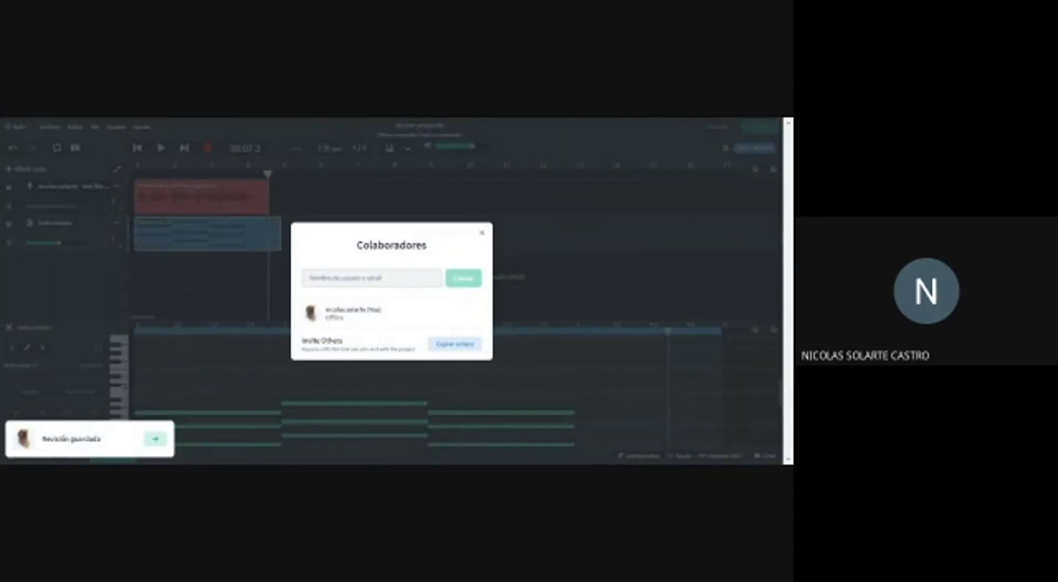
text(d)
text(l)
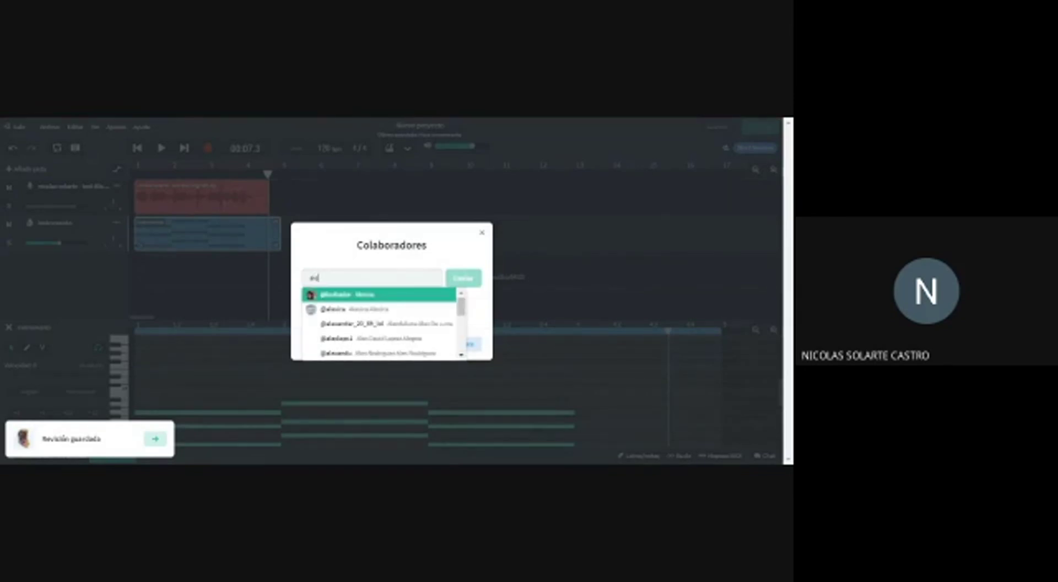
text(l)
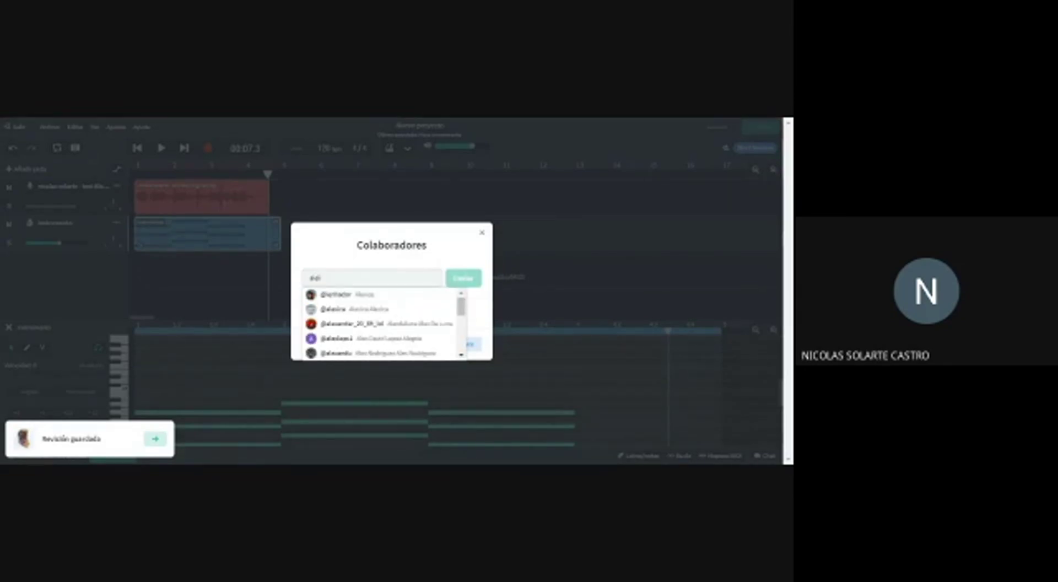
text(k)
key(Return)
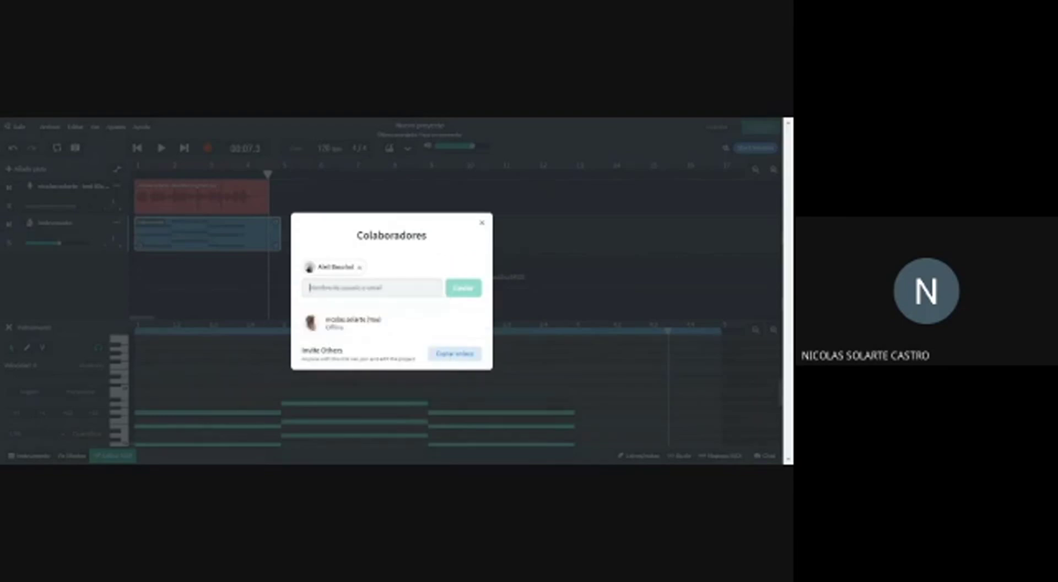
click(361, 268)
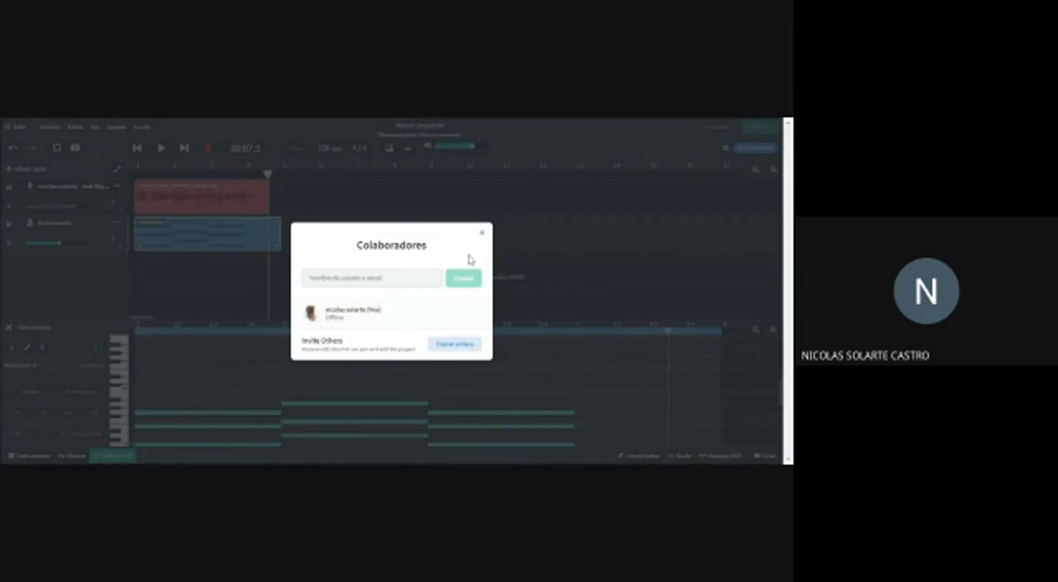
click(483, 235)
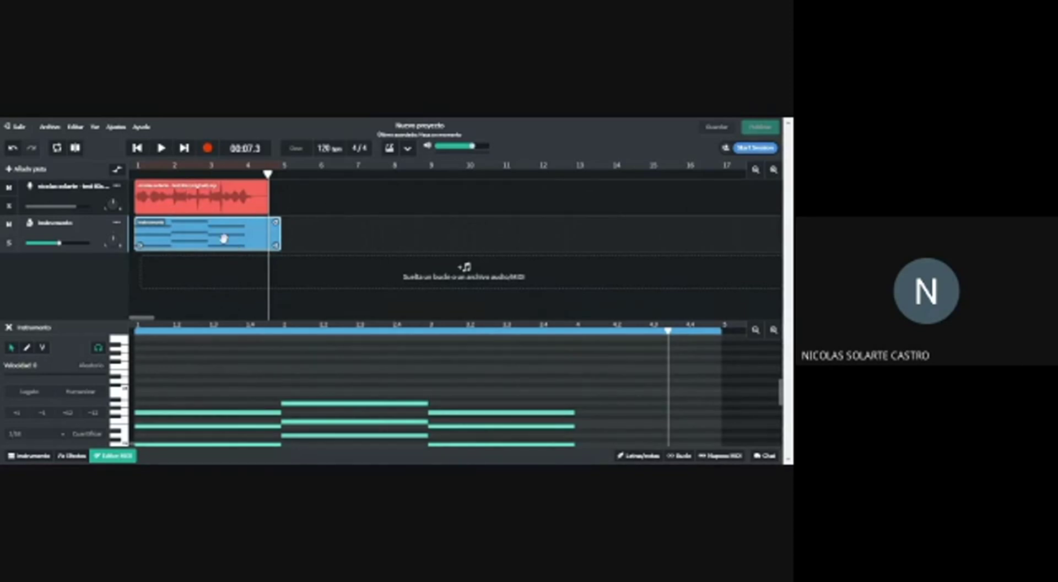
Step: Inspect the voice clip in the audio editor, and exit the project with its changes saved
drag(221, 238, 181, 241)
click(181, 212)
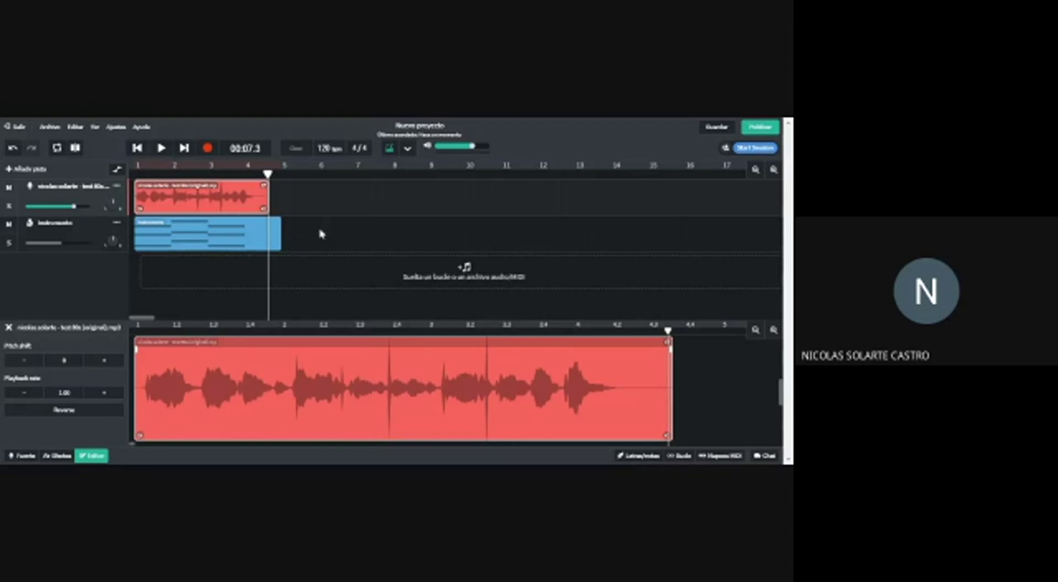
click(13, 130)
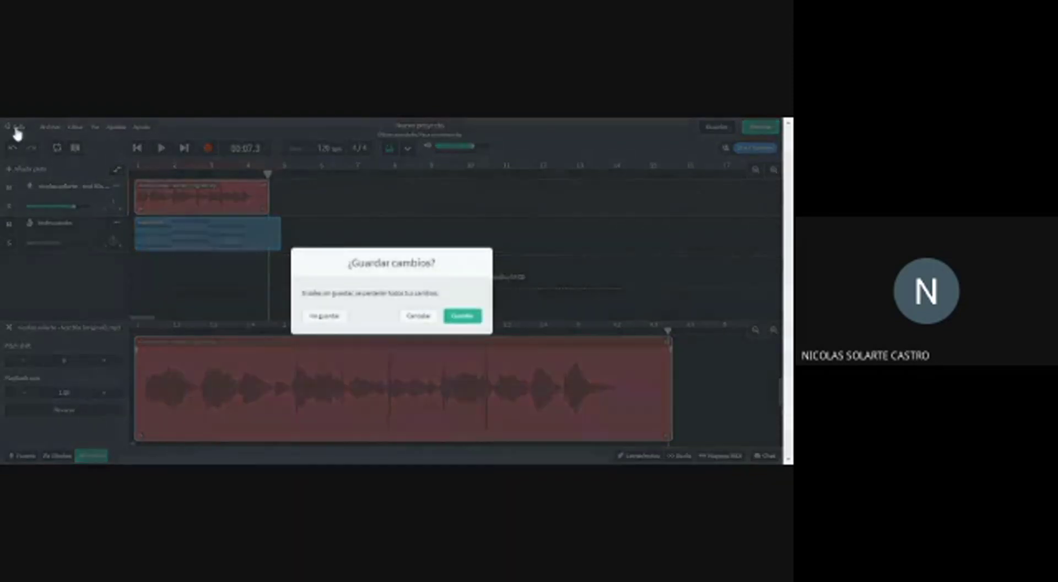
click(463, 317)
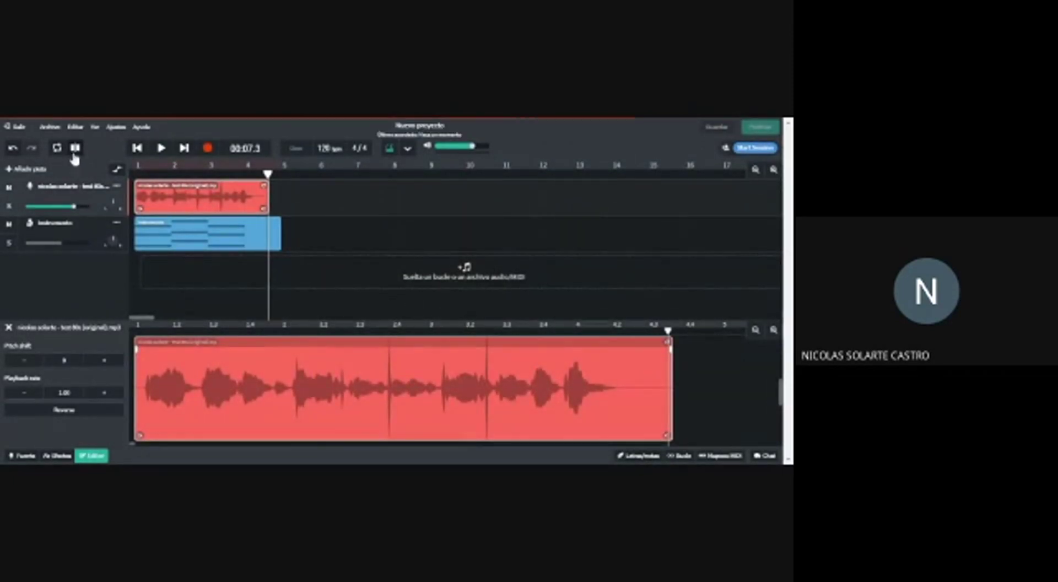
click(13, 130)
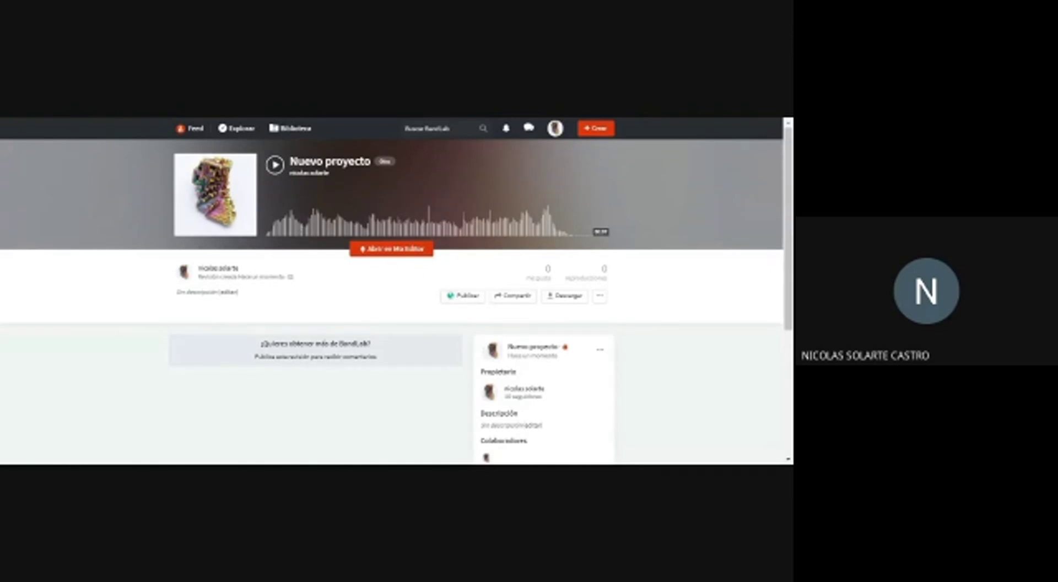
Step: Open the "morning dew" project from the library in the Mix Editor
click(298, 136)
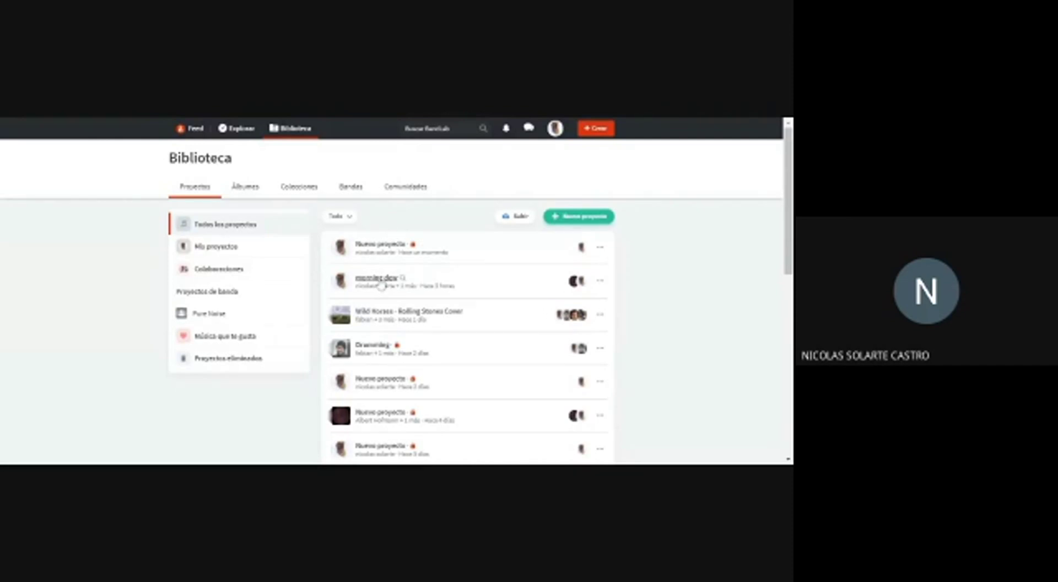
click(380, 284)
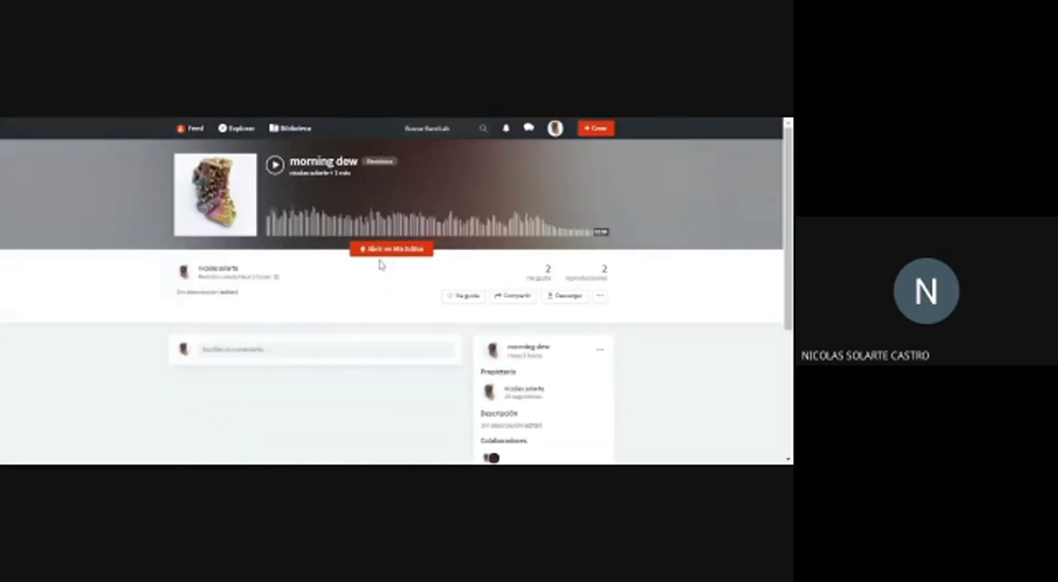
click(379, 249)
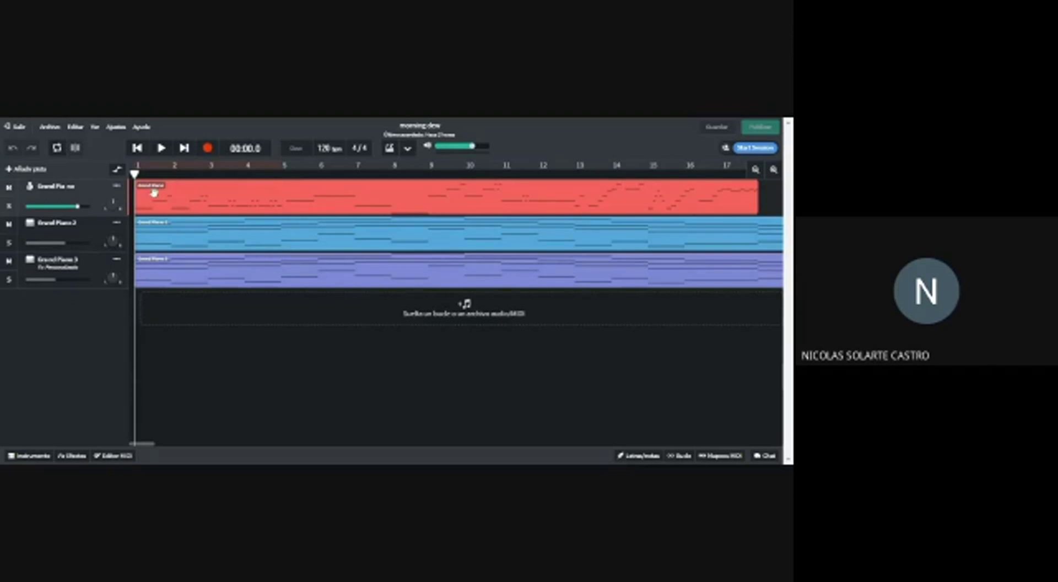
Step: Examine the notes of the Grand Piano, Grand Piano 2 and Grand Piano 3 clips in the MIDI editor
click(176, 189)
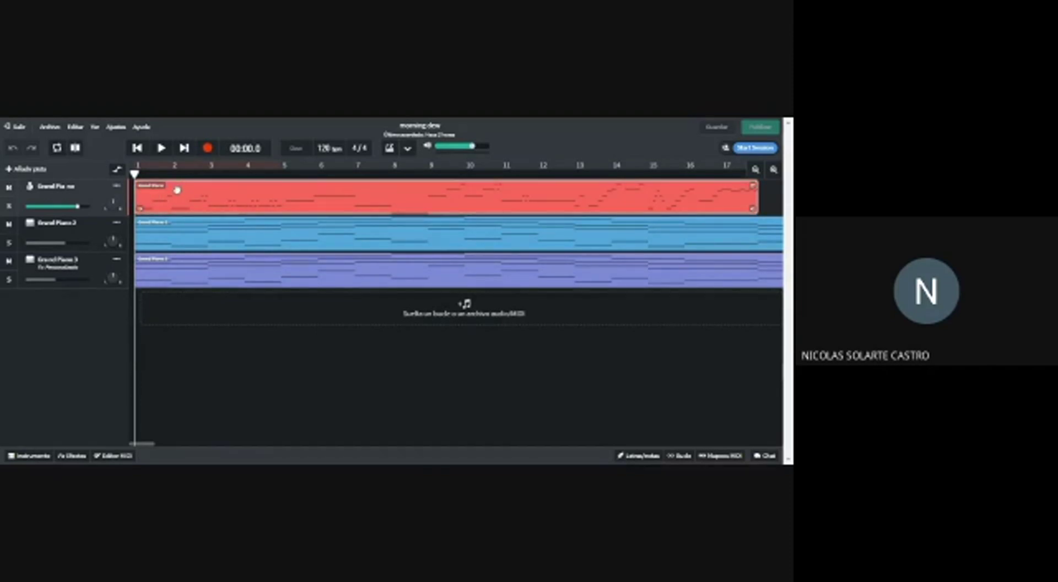
double_click(177, 189)
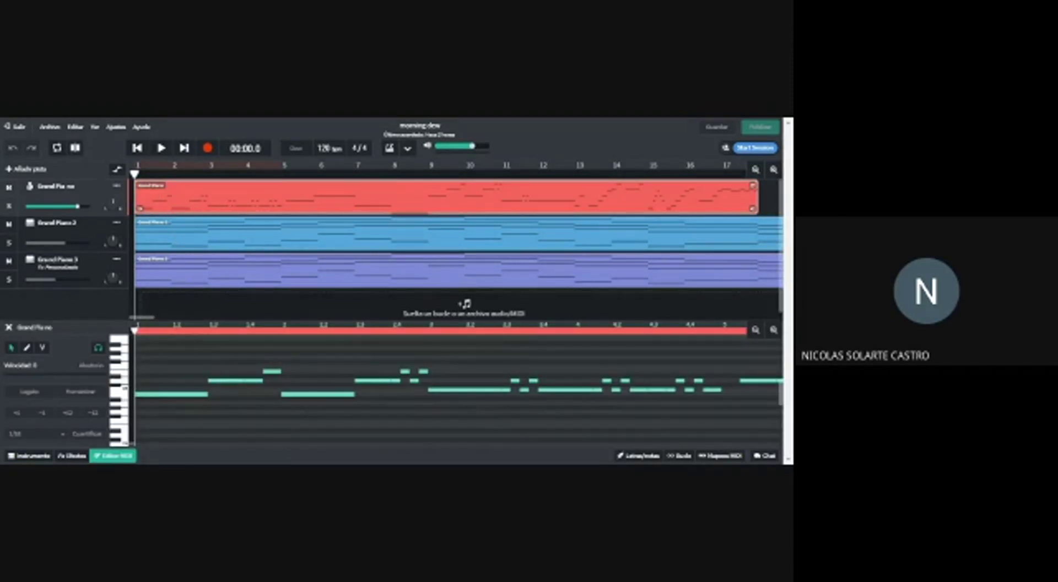
click(173, 236)
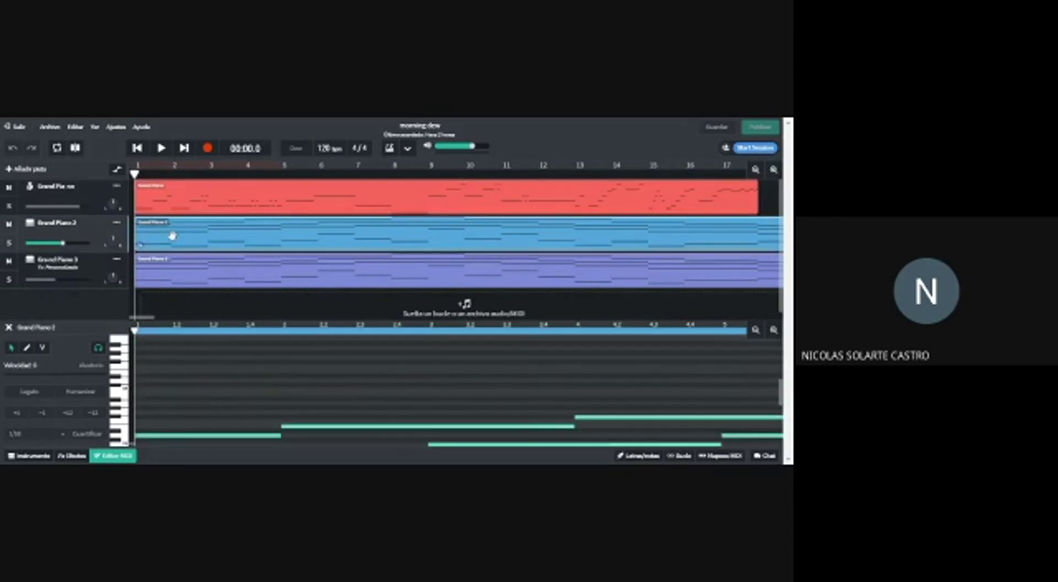
click(175, 278)
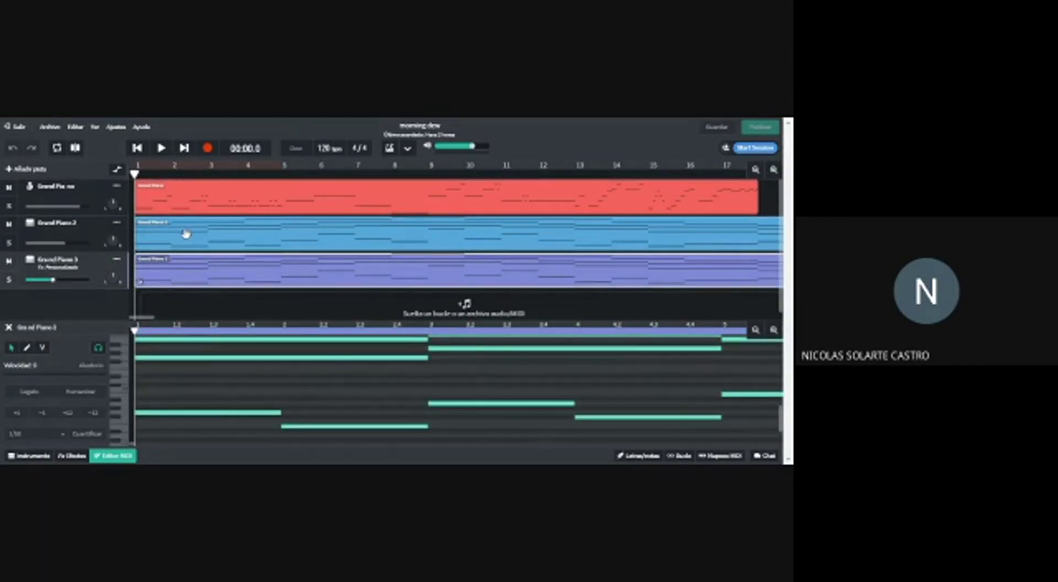
click(170, 196)
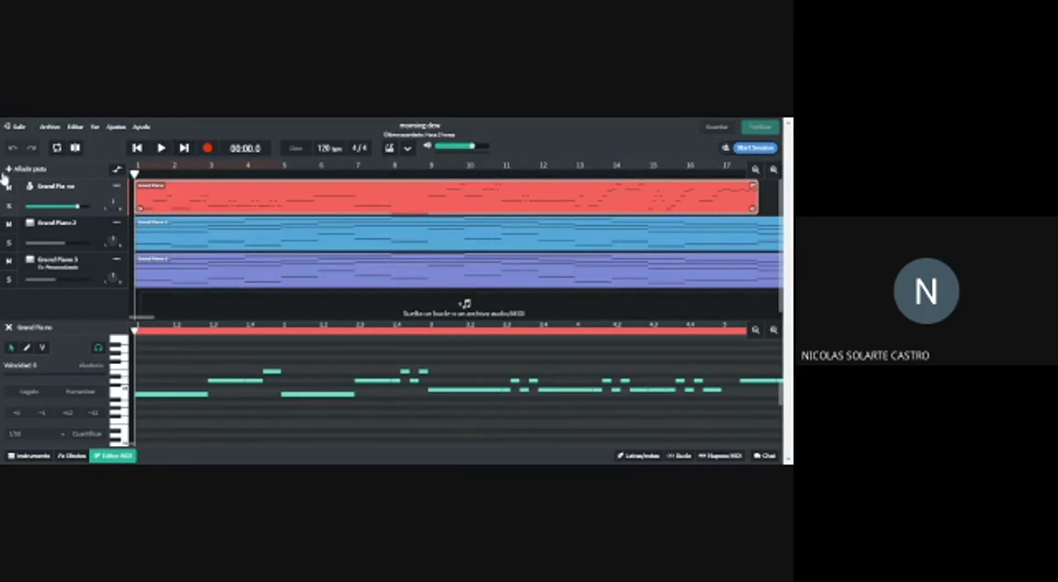
Step: Solo the Grand Piano track and listen to its opening bars
click(10, 205)
click(161, 148)
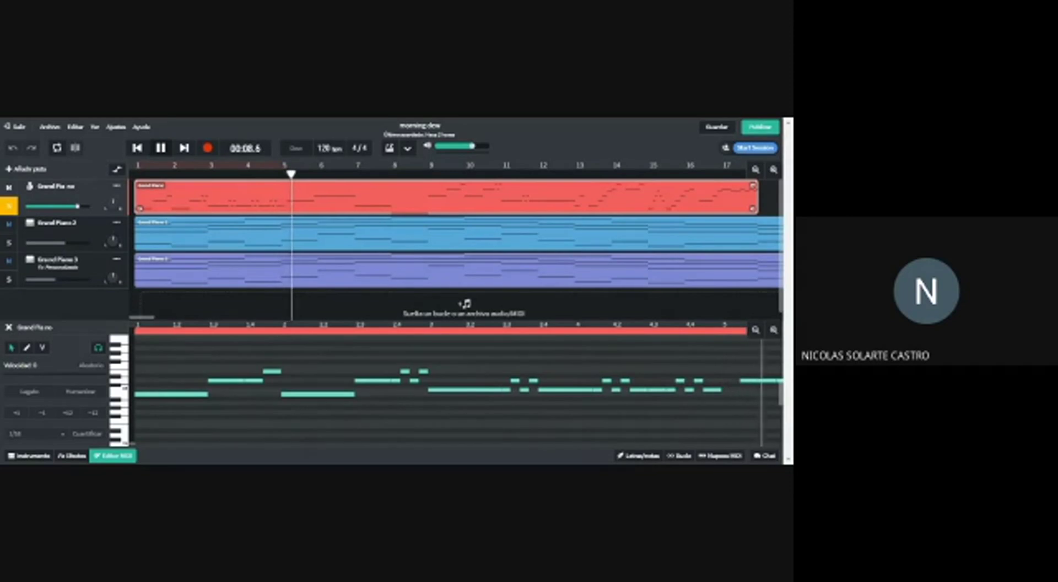
click(161, 149)
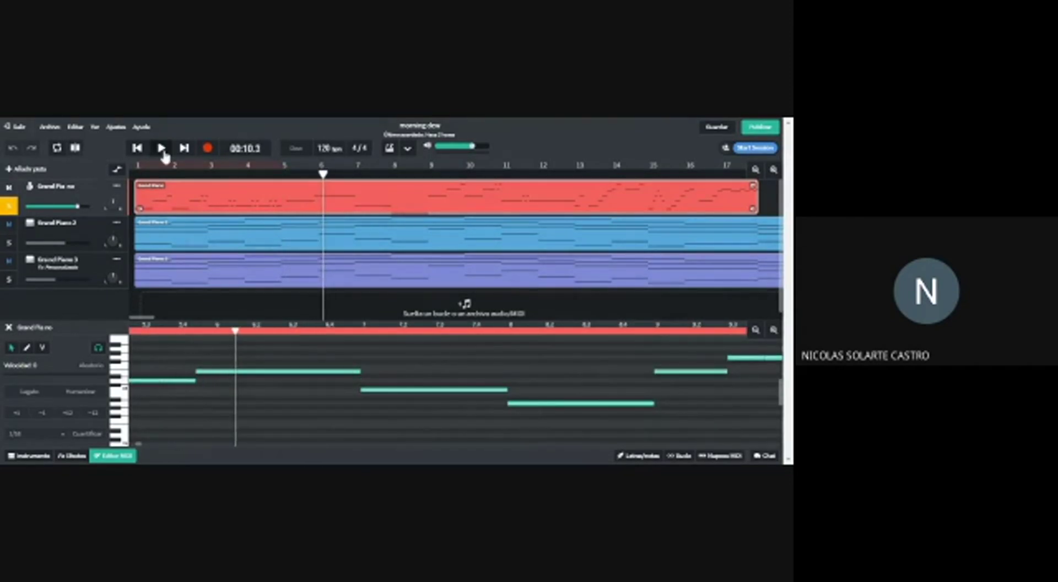
Step: Listen to the Grand Piano 2 track soloed from the start, raise its volume slightly, and clear its solo
click(11, 241)
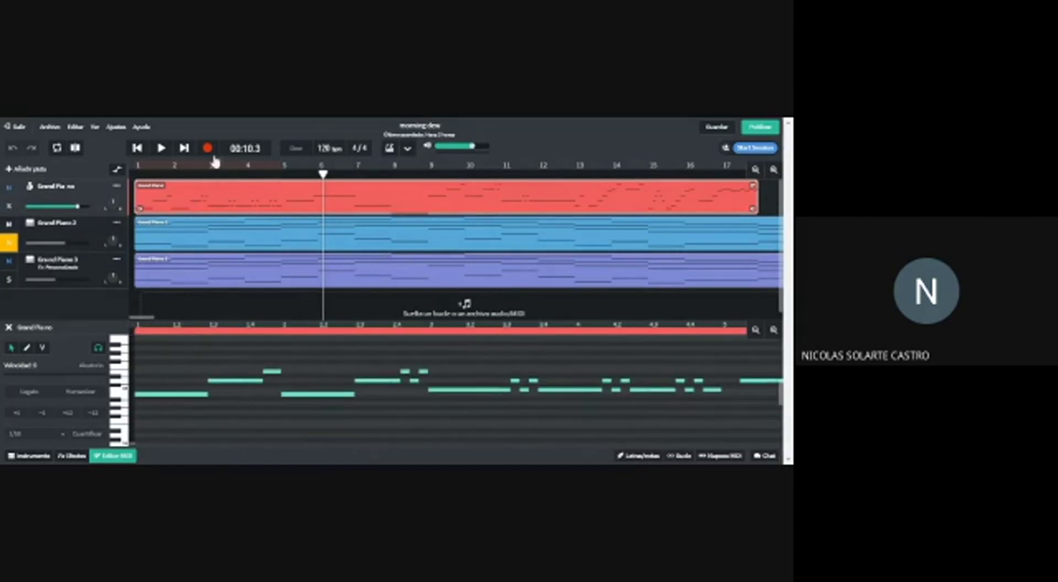
click(139, 149)
click(161, 149)
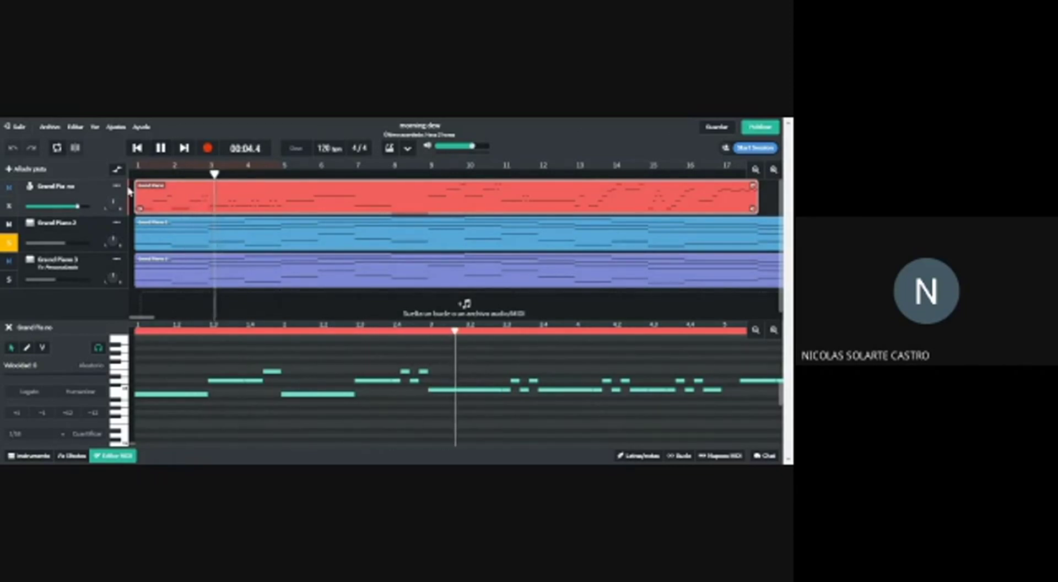
click(70, 244)
drag(71, 245, 67, 243)
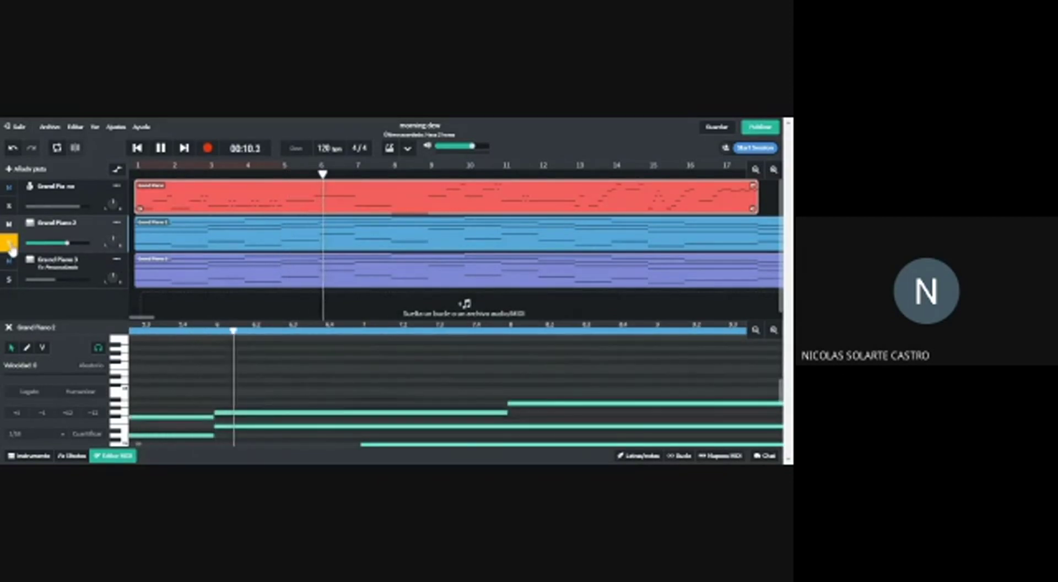
click(10, 245)
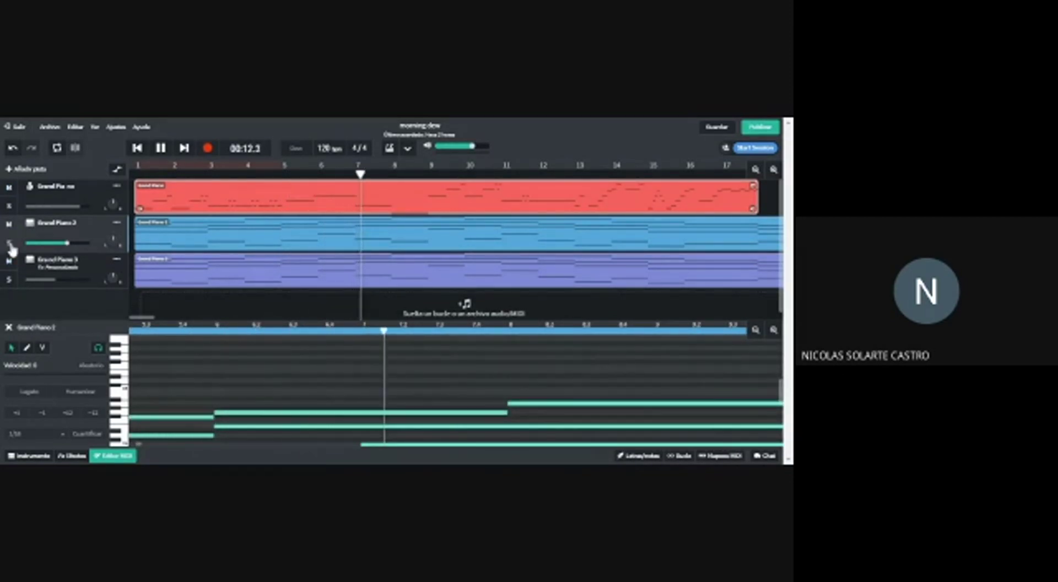
click(160, 148)
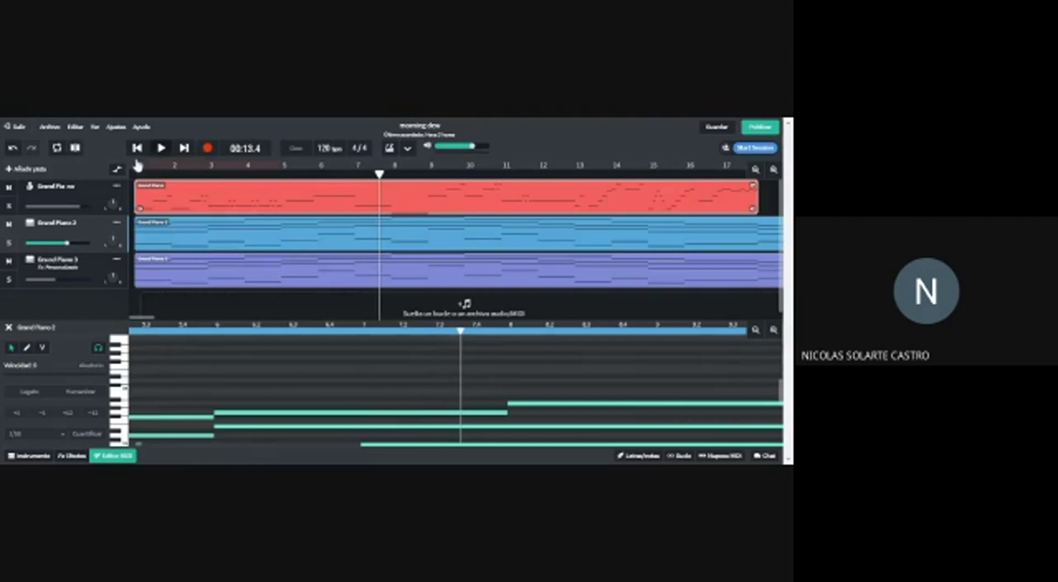
Step: Toggle the mute on Grand Piano 3, listen to that track soloed from the start, and clear its solo
click(10, 262)
click(11, 263)
click(9, 261)
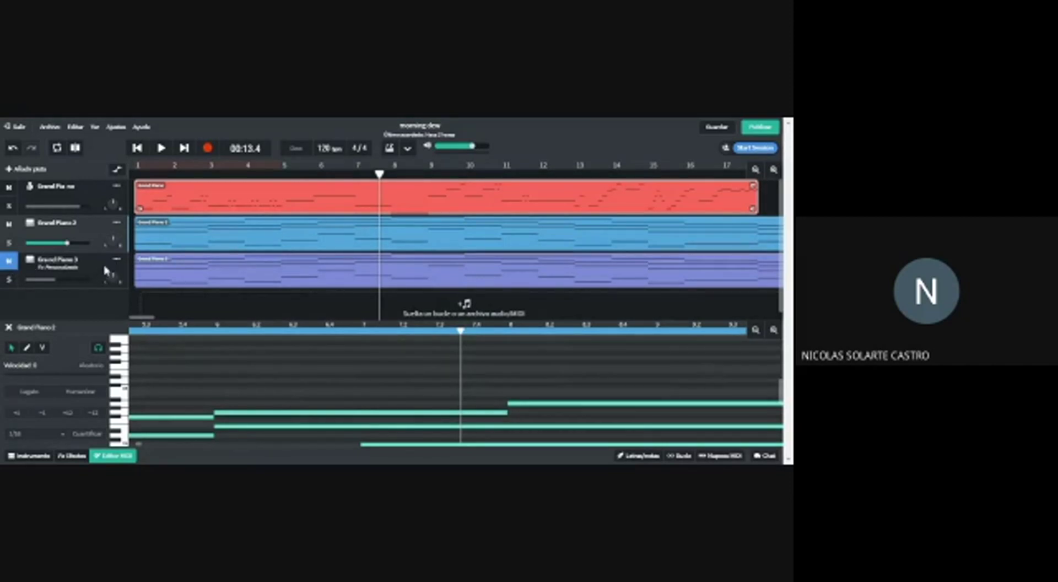
click(9, 261)
click(8, 279)
click(137, 147)
click(160, 148)
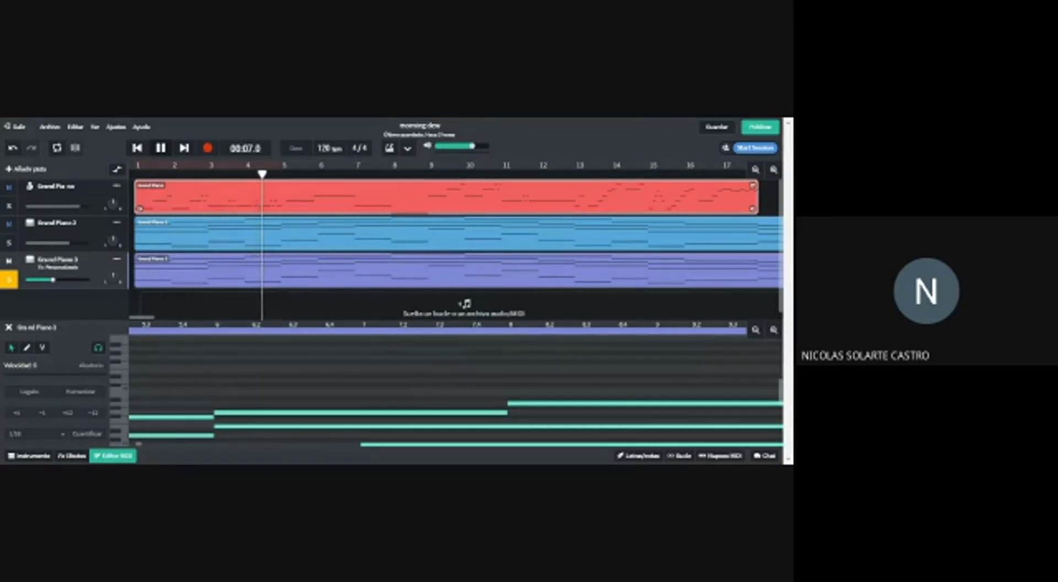
click(160, 149)
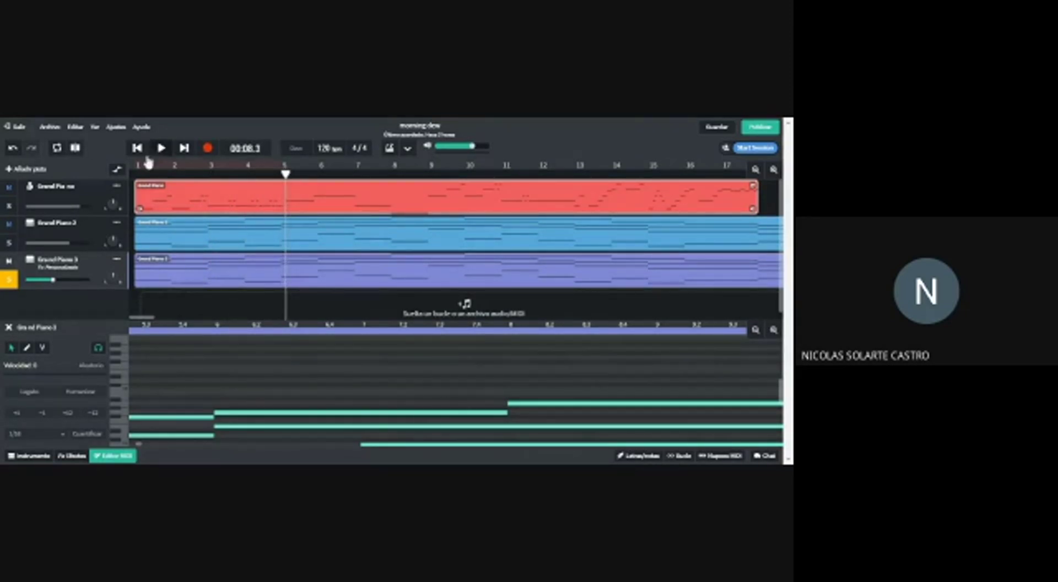
click(9, 279)
Step: Play the full arrangement from the start with all three piano tracks sounding together
click(138, 150)
click(161, 150)
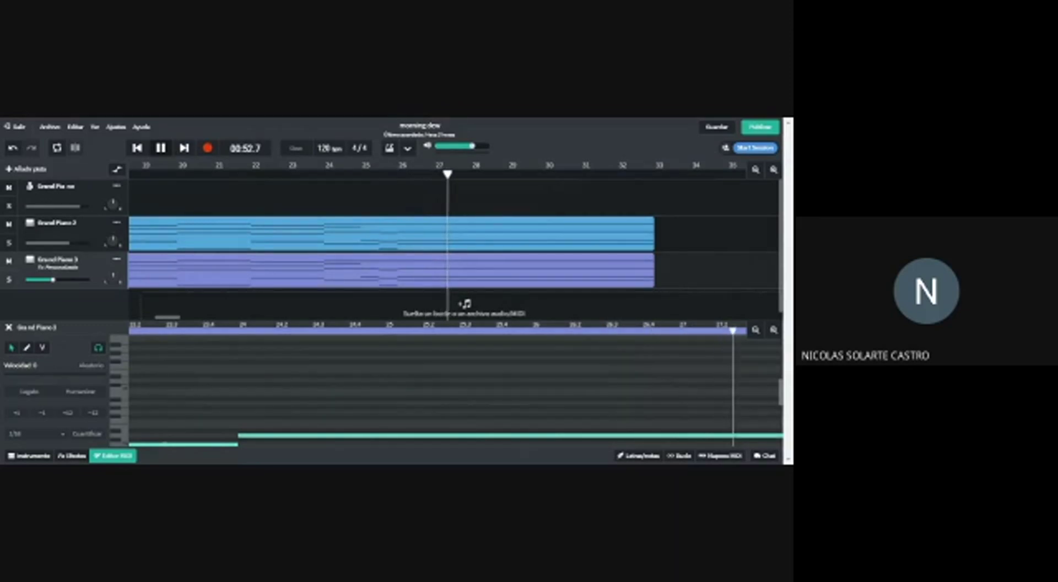
click(161, 152)
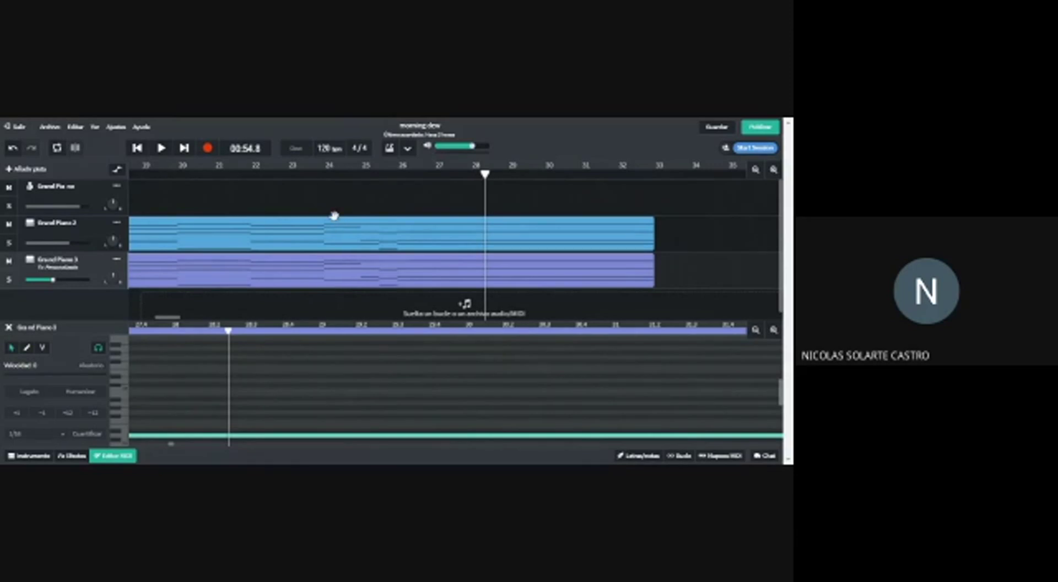
drag(166, 317, 142, 320)
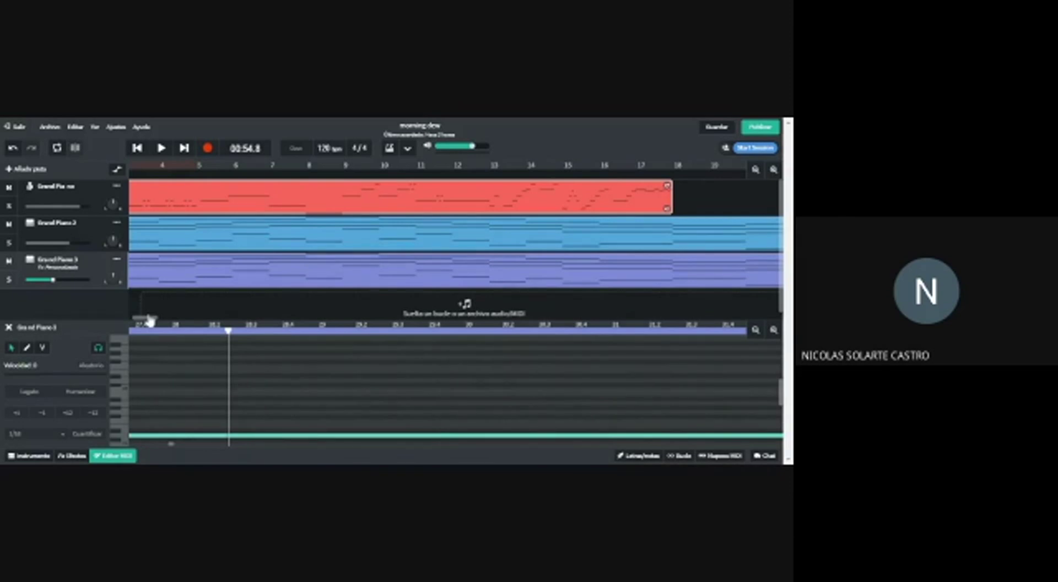
Step: Open the publishing options for the project, close them without publishing, and save the project
click(760, 128)
click(543, 141)
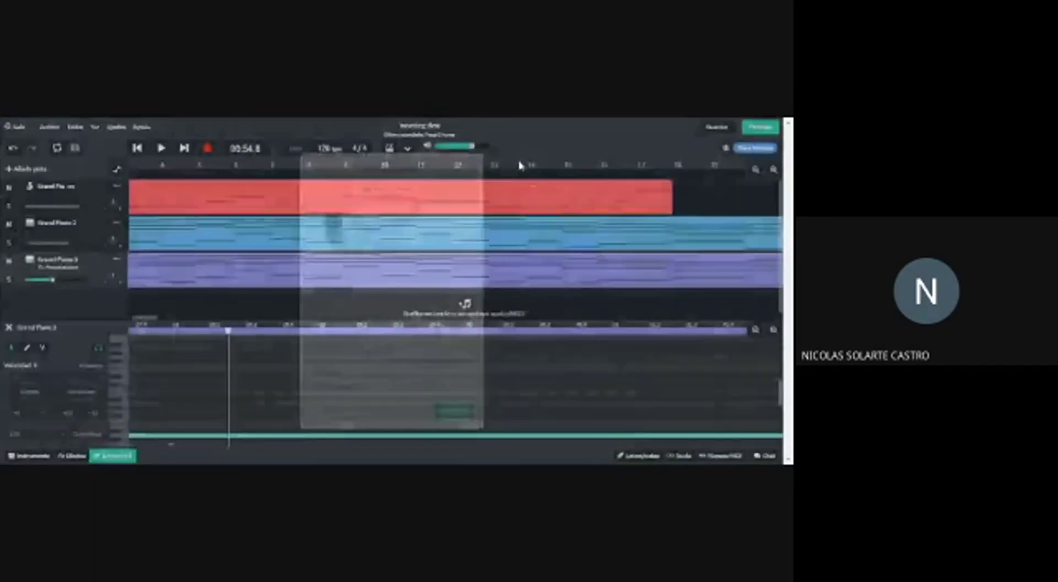
click(714, 130)
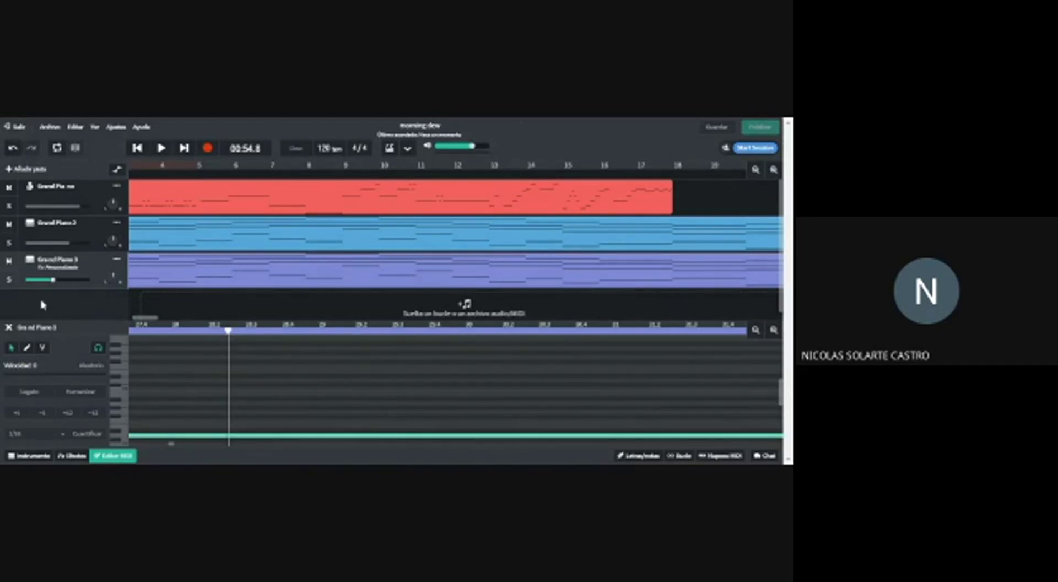
Step: Add a drum machine track to the project and set its kit to Hip Hop Kit
click(16, 170)
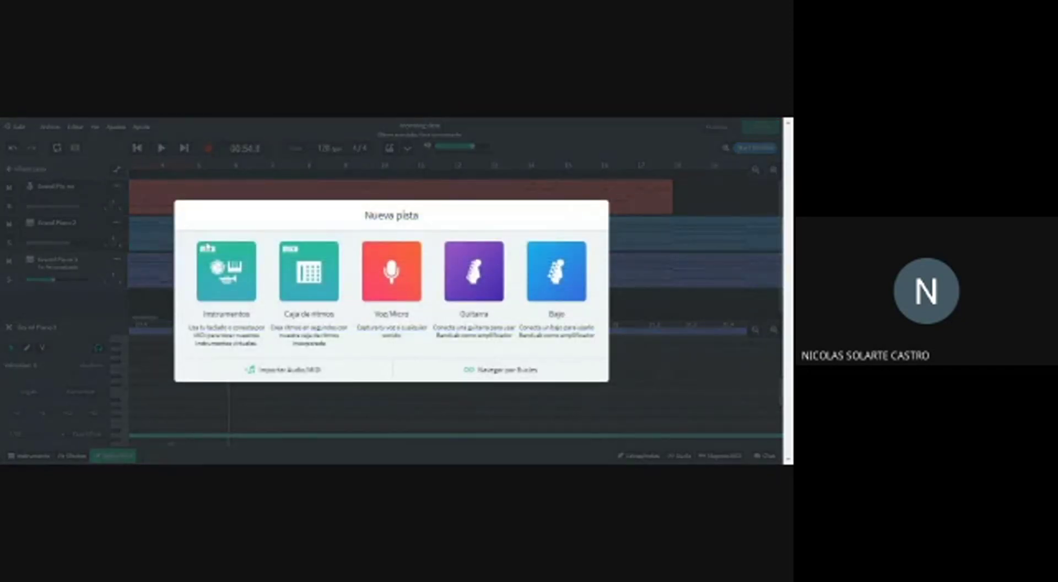
click(309, 268)
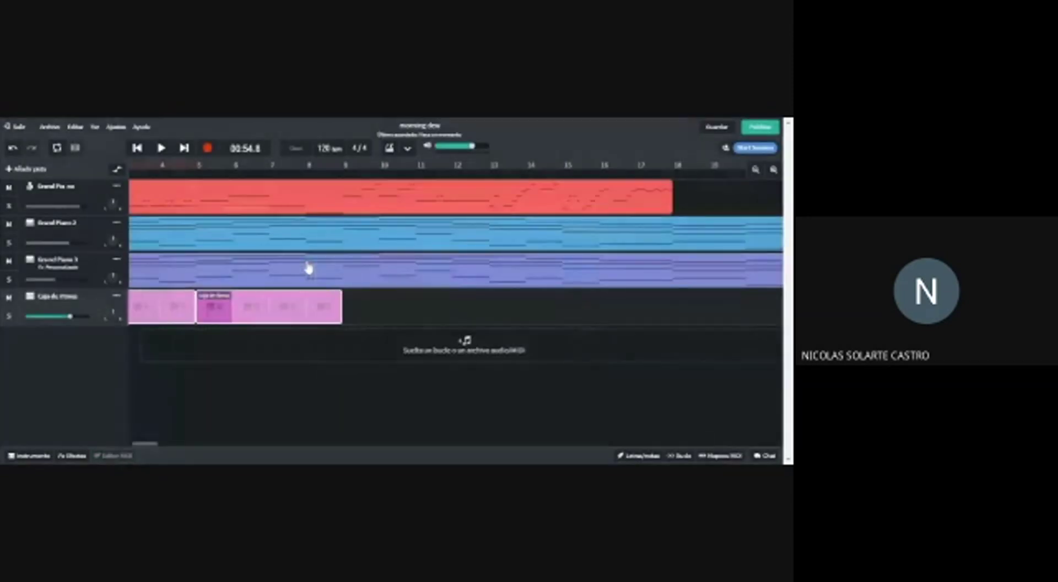
click(33, 301)
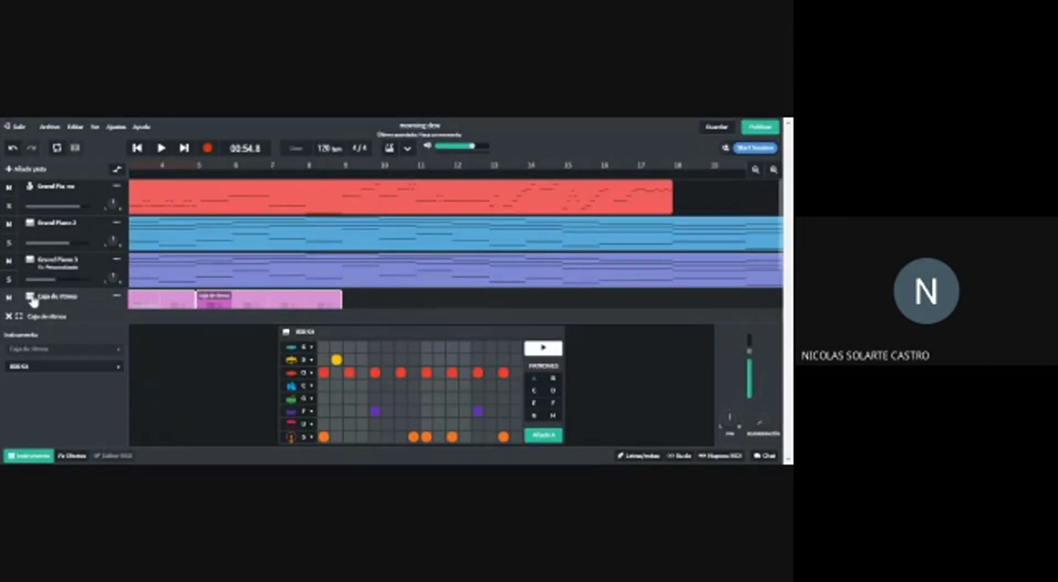
click(81, 365)
mouse_move(79, 368)
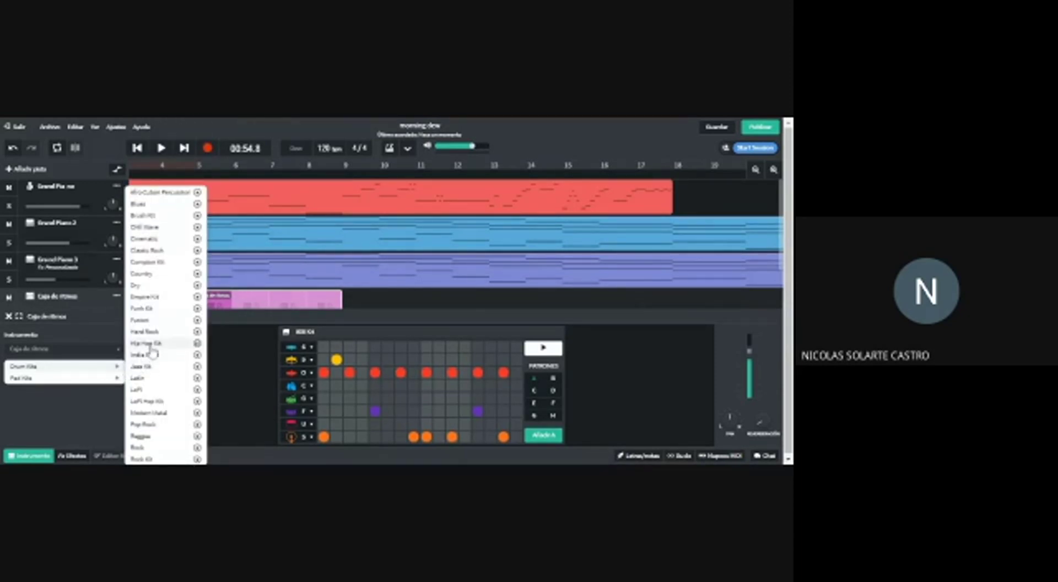
click(147, 343)
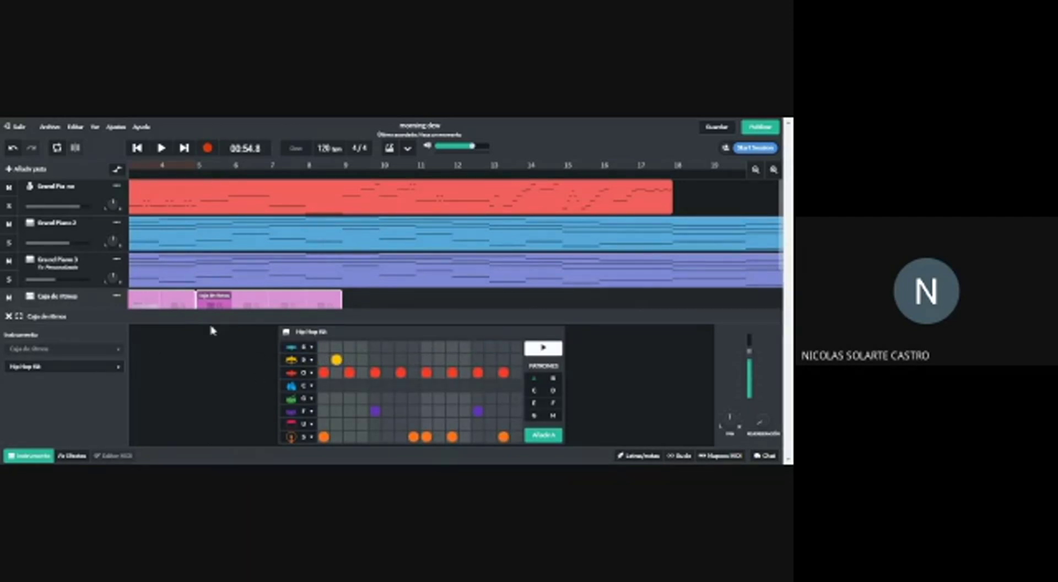
Step: Preview the drum machine patterns A, B, D and E with the Hip Hop Kit
click(531, 349)
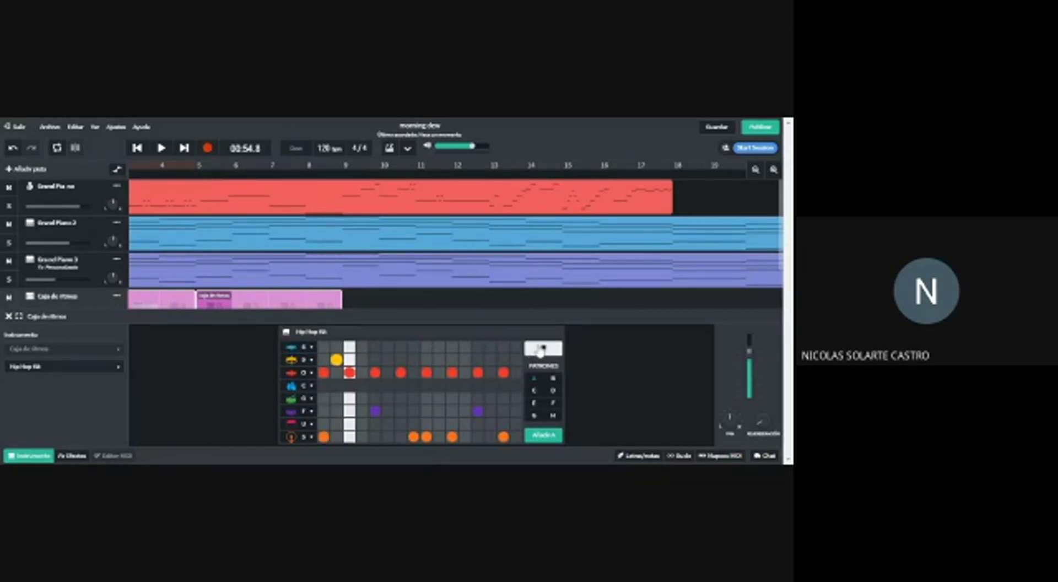
click(553, 379)
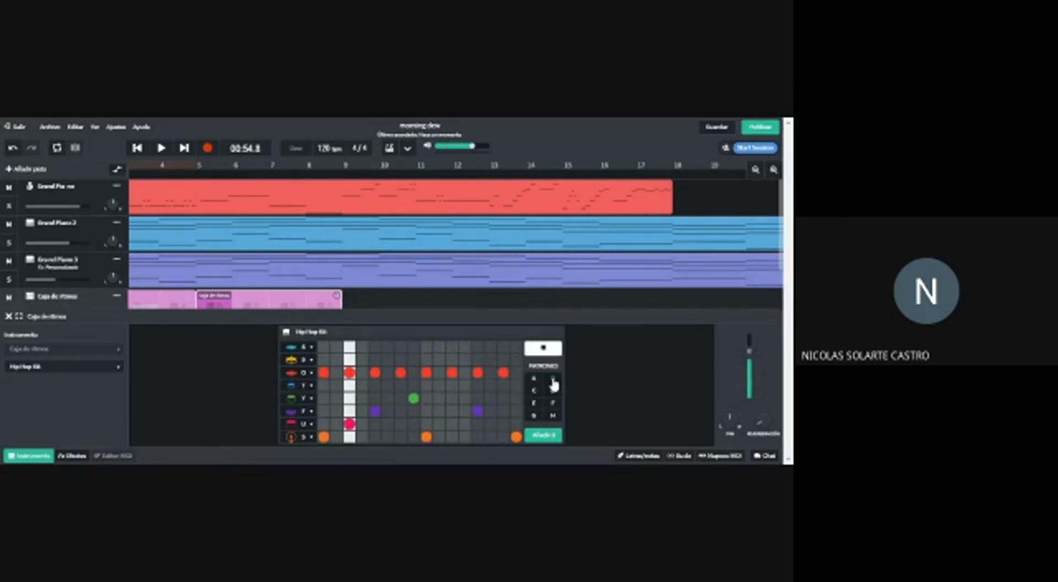
click(552, 392)
click(534, 403)
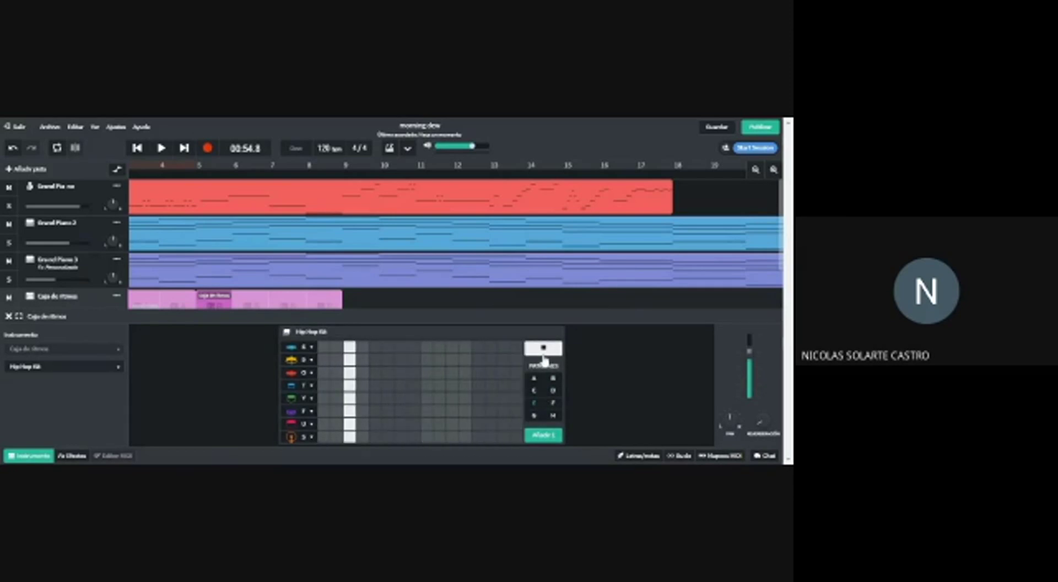
click(543, 351)
Step: Bring the drum machine clips at the start of the timeline into view
scroll(323, 309, right, 5)
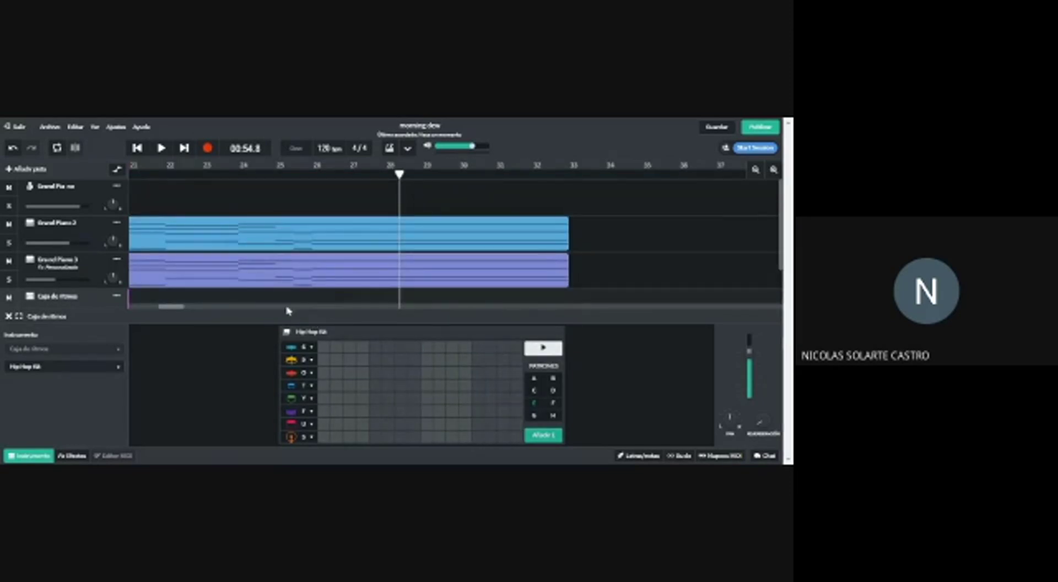
scroll(82, 301, down, 1)
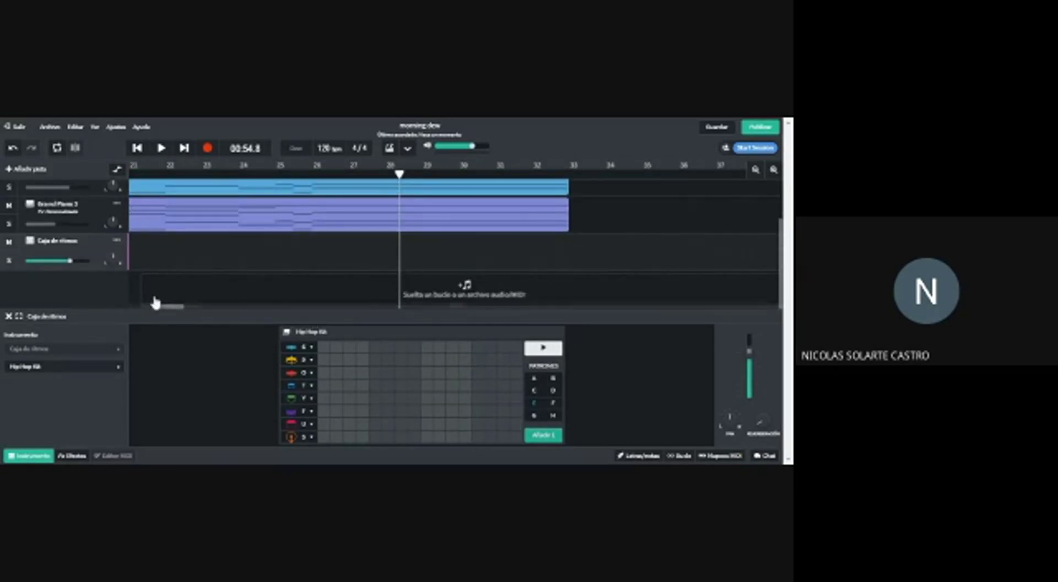
drag(165, 306, 108, 303)
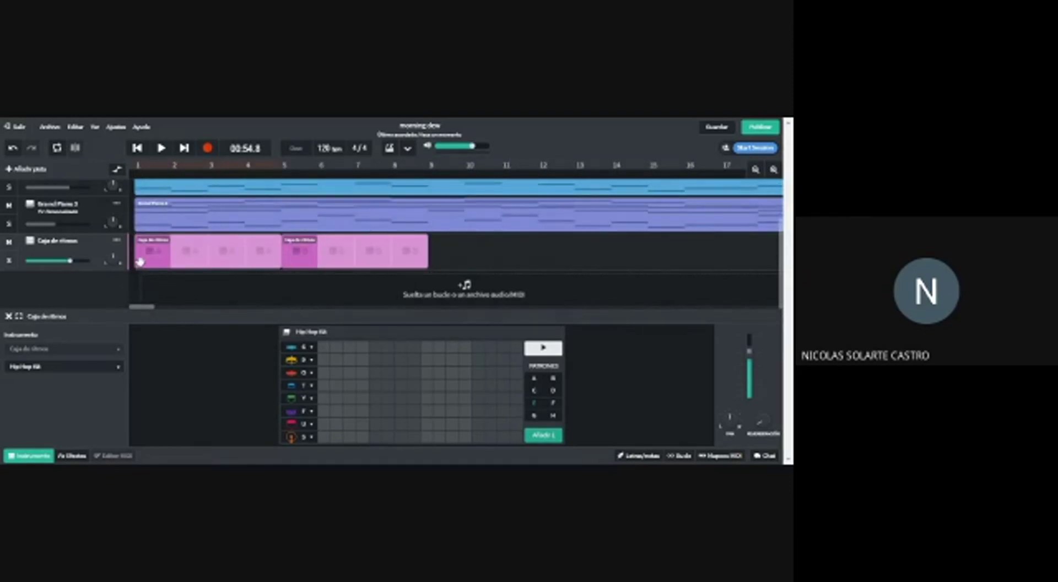